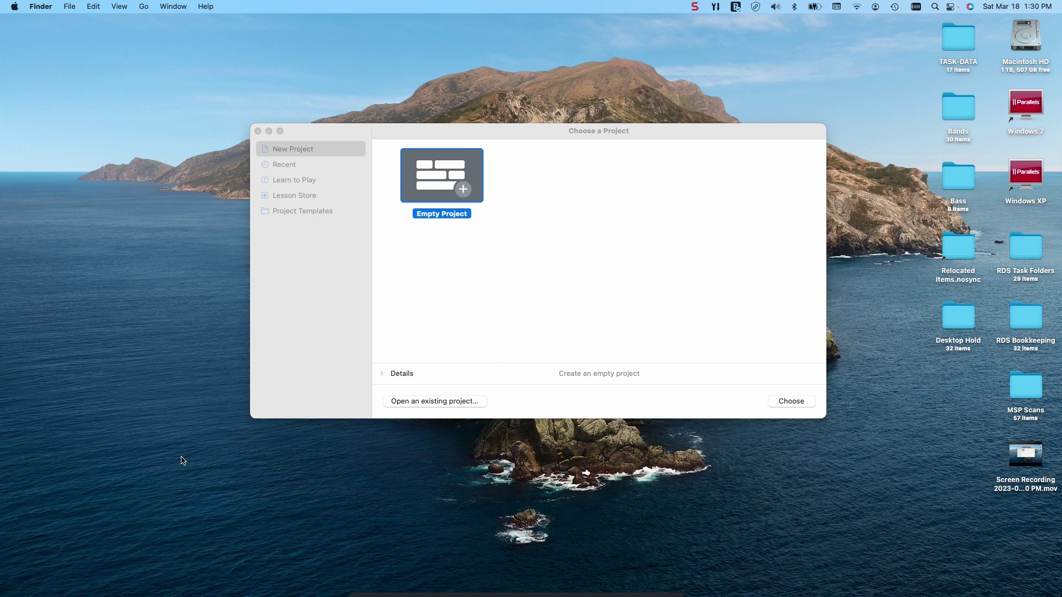
Step: Choose Empty Project in the GarageBand project chooser
left_click(443, 175)
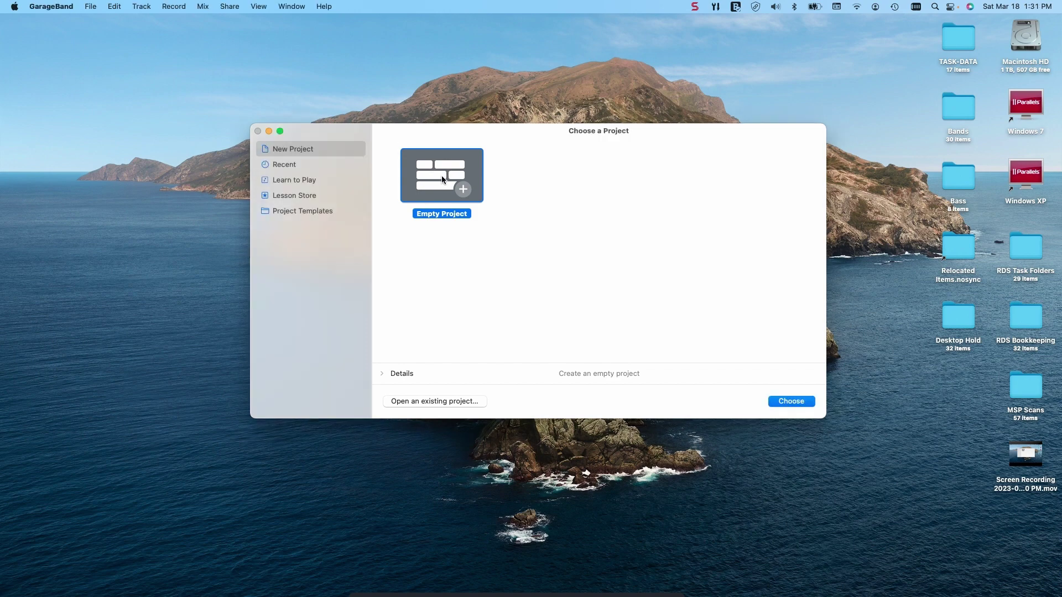
left_click(805, 404)
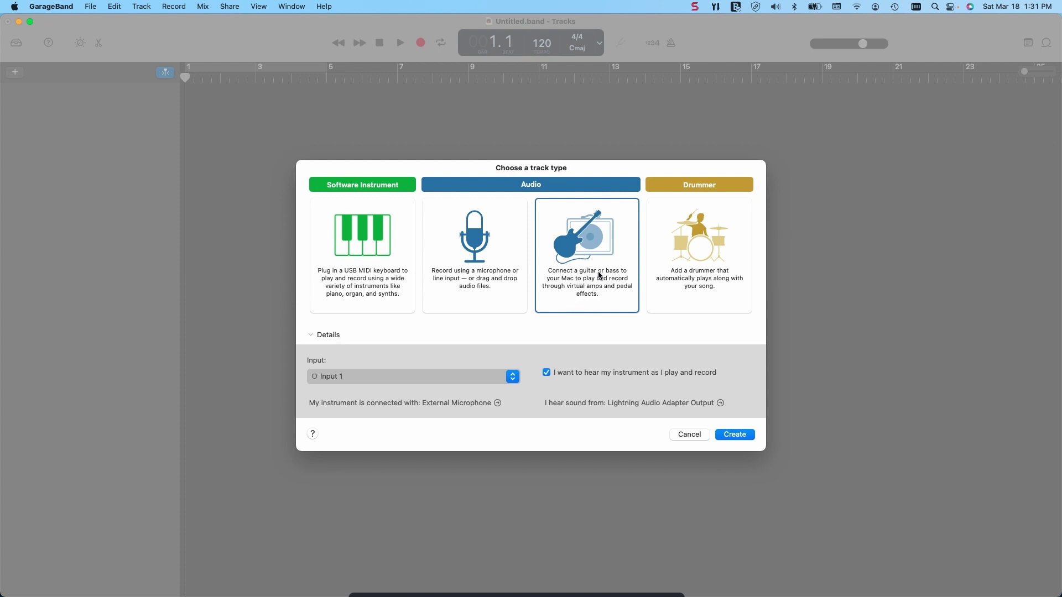
Step: Create the guitar/bass audio track, producing Guitar 1 with the Brit and Clean sound
left_click(743, 437)
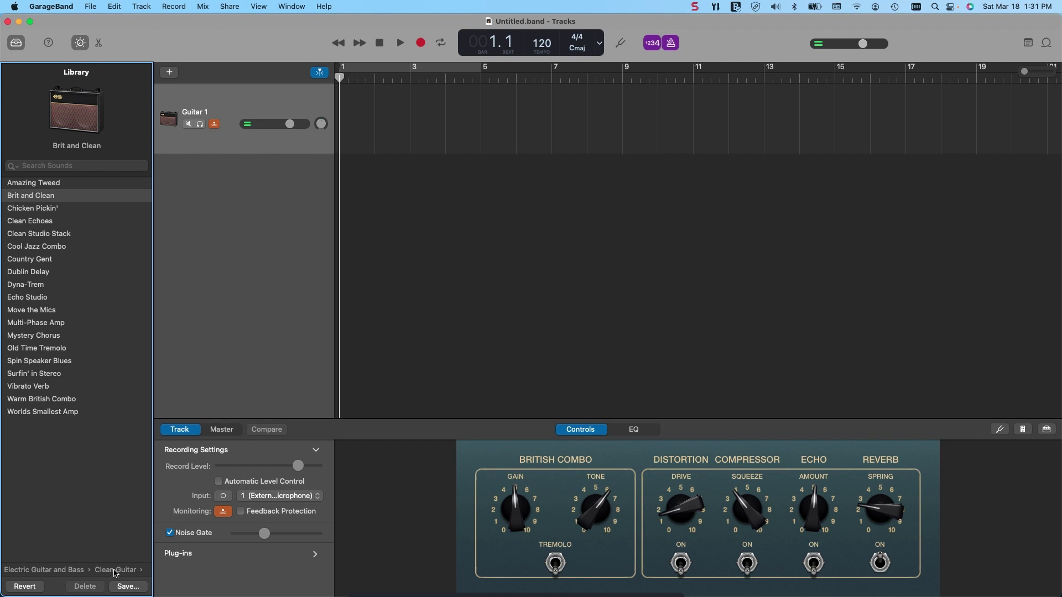
Step: Load the Big Stack sound from the Library's Clean Bass category
left_click(45, 571)
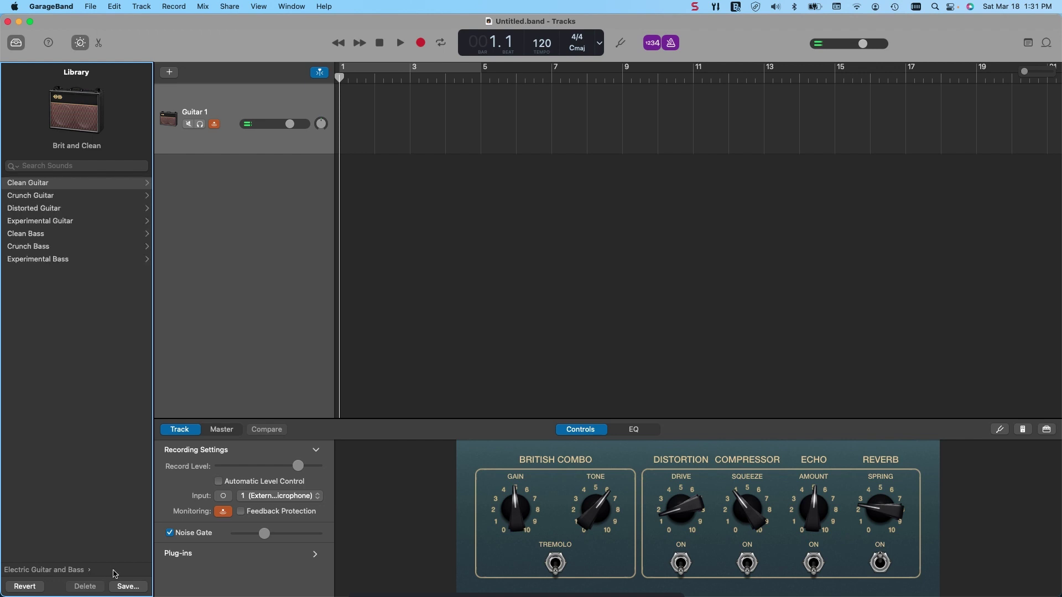
left_click(18, 234)
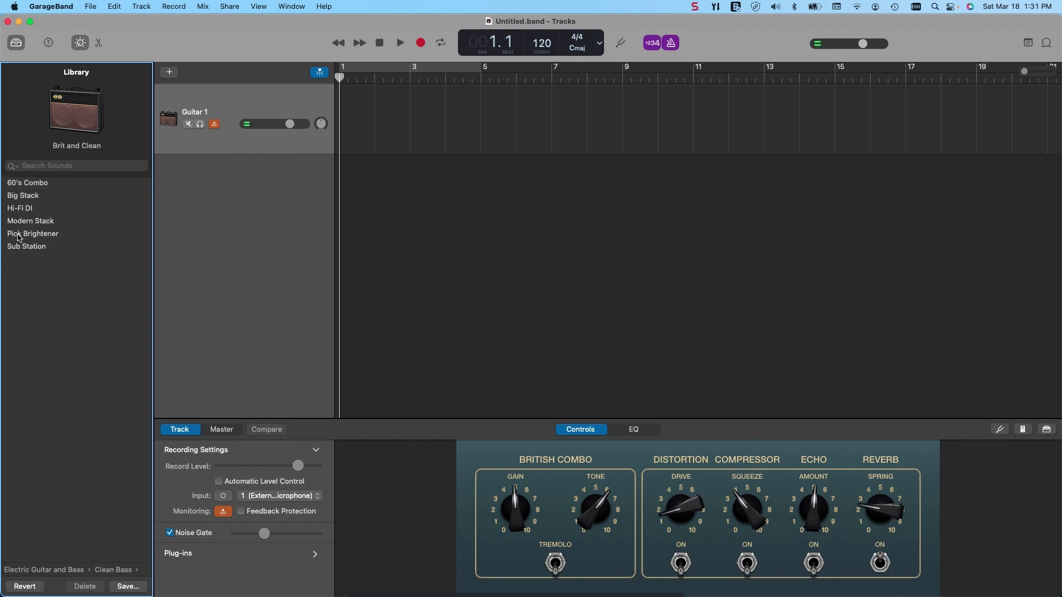
left_click(23, 198)
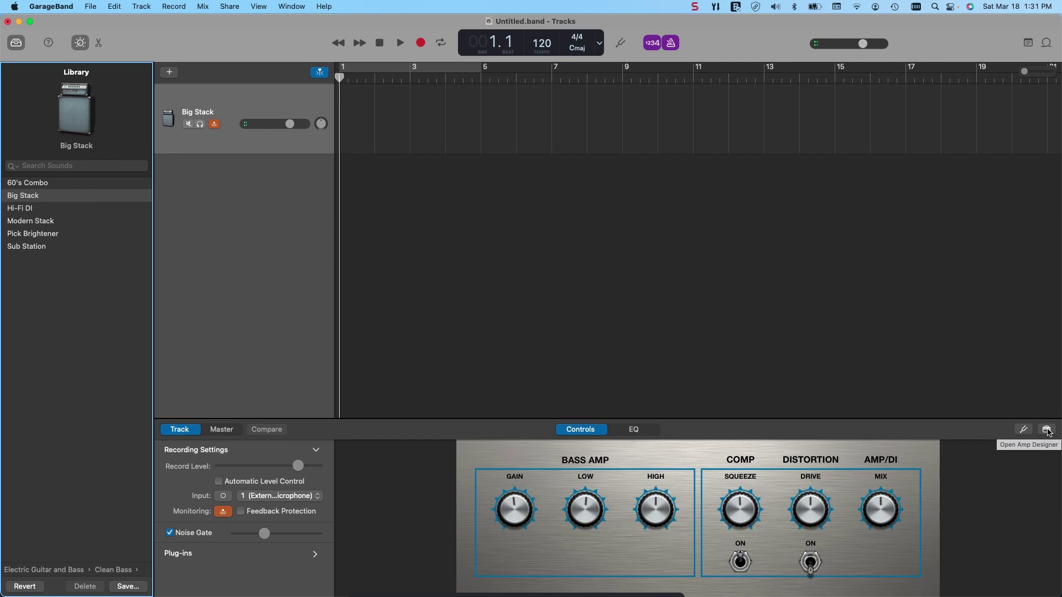
Step: Open Bass Amp Designer and cycle the model through Modern, Classic, Flip-Top, then Direct Box
left_click(1048, 430)
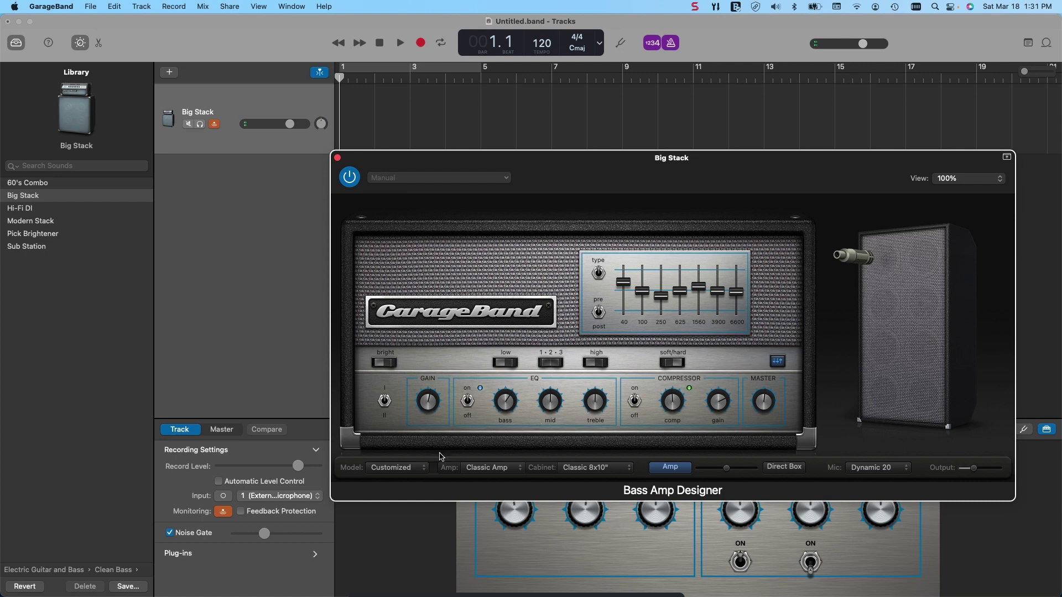
left_click(423, 470)
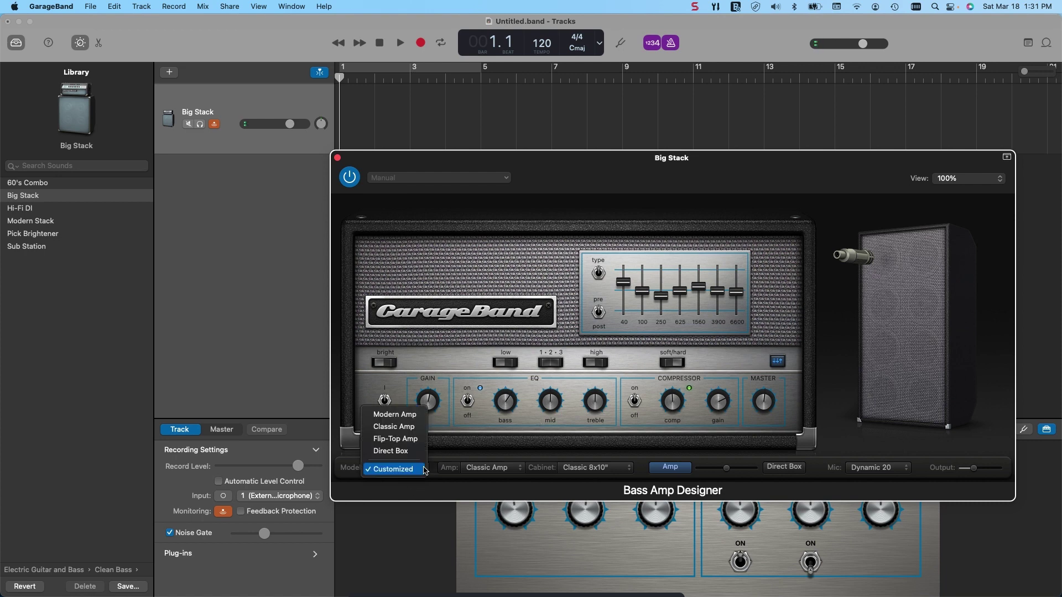
left_click(385, 415)
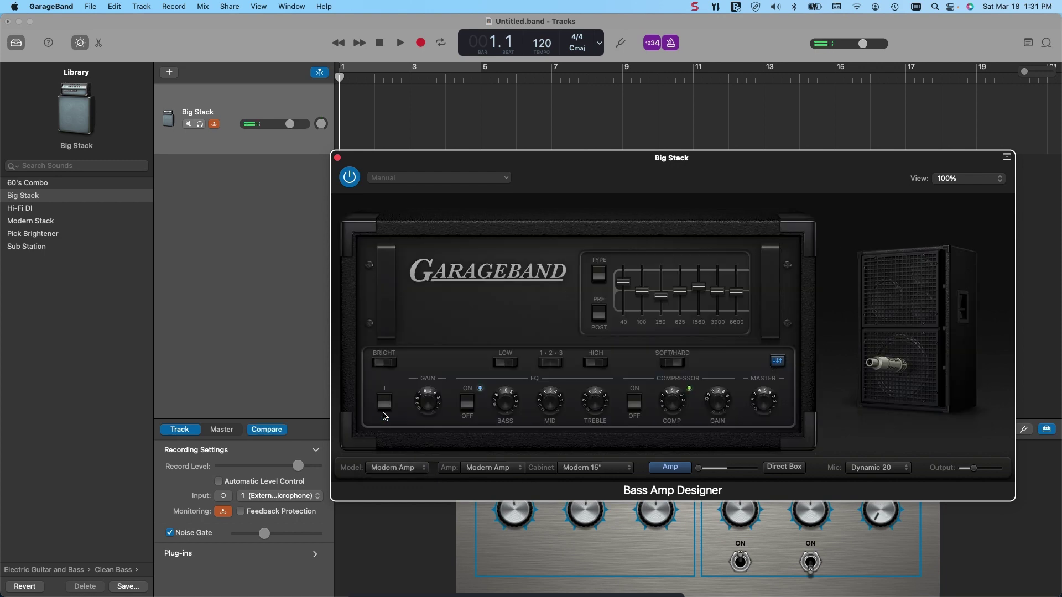
left_click(395, 468)
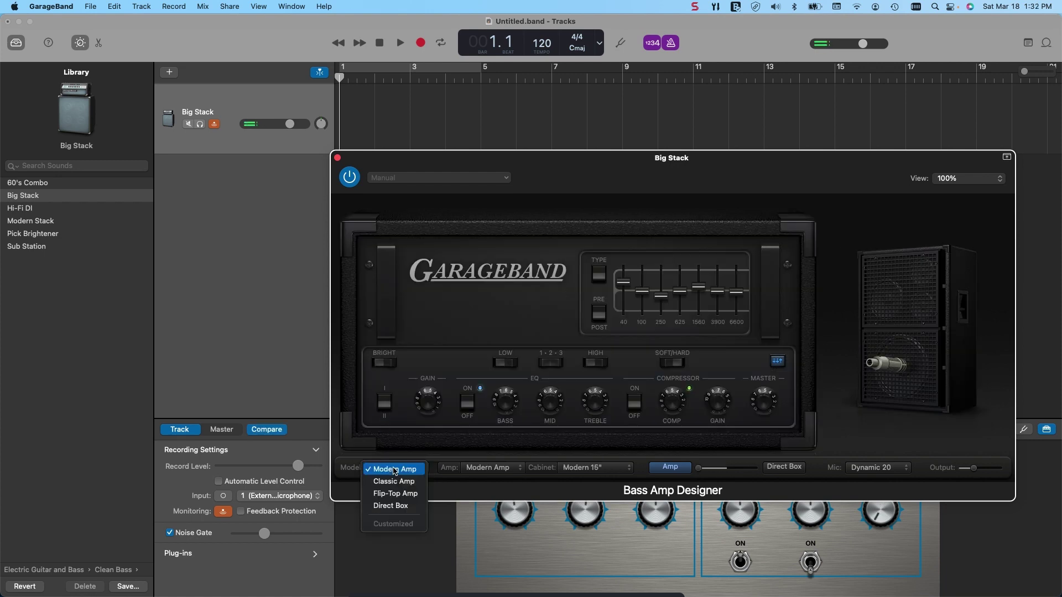
left_click(399, 482)
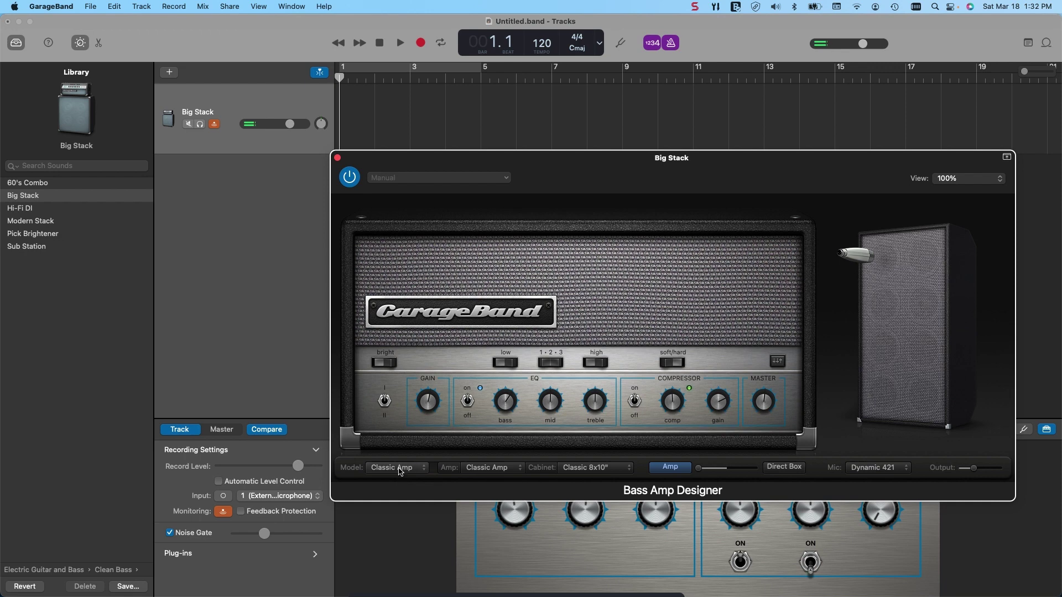
left_click(398, 468)
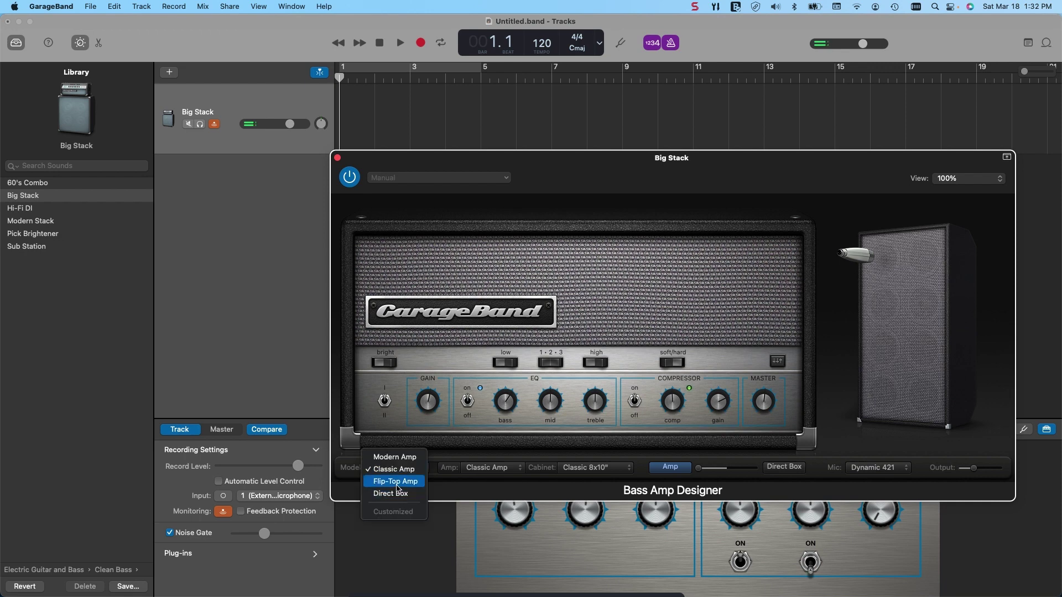
left_click(395, 481)
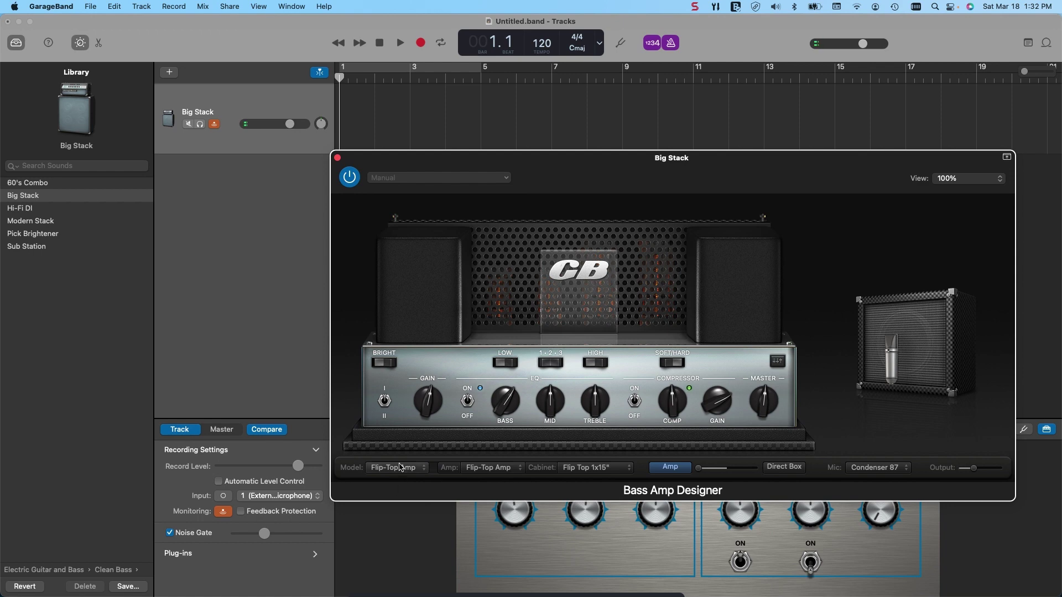
left_click(397, 468)
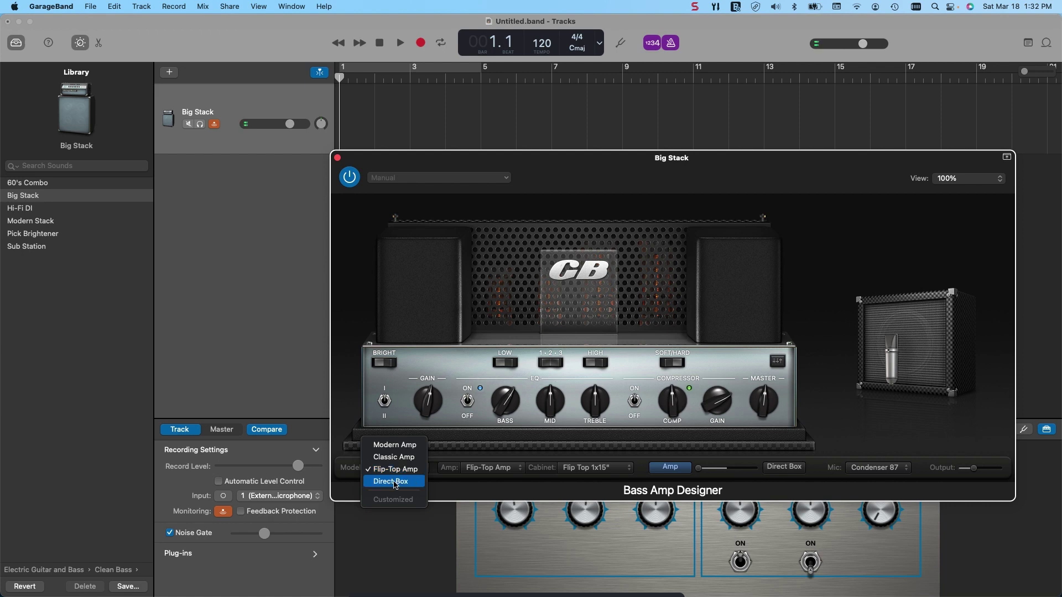
left_click(395, 483)
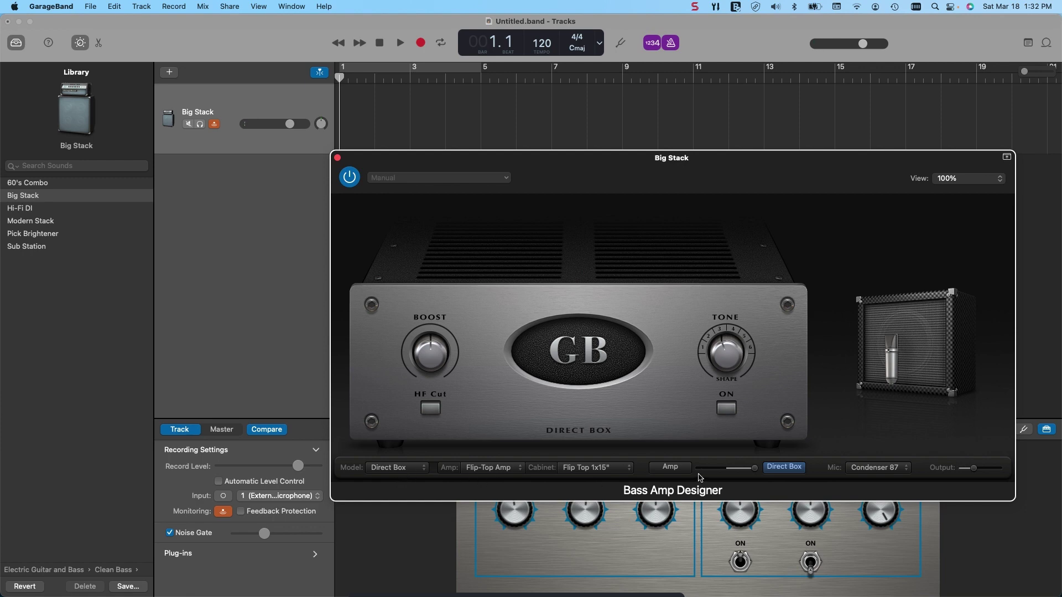
left_click(593, 468)
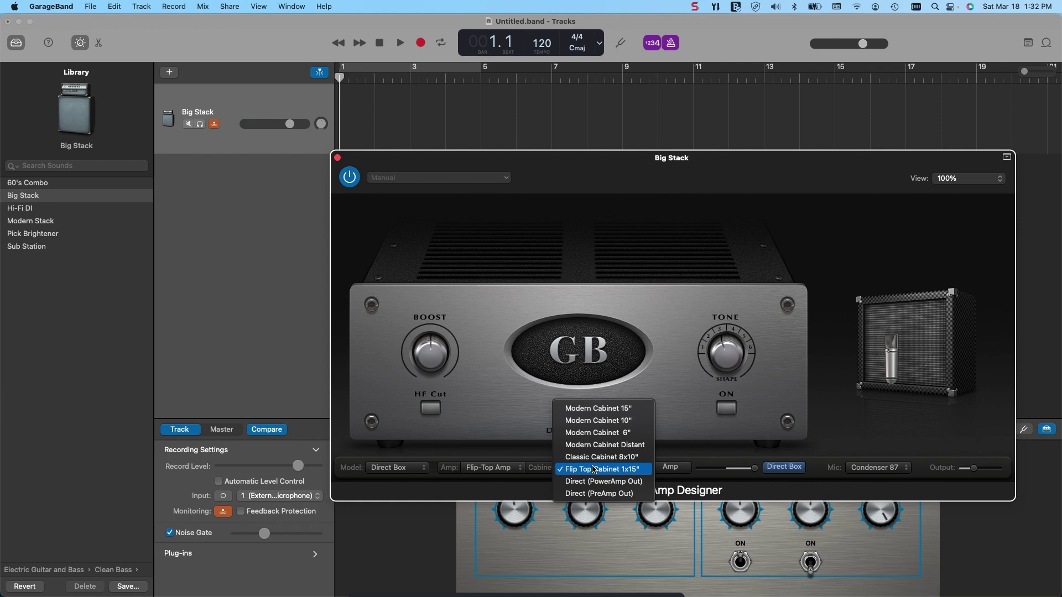
left_click(600, 409)
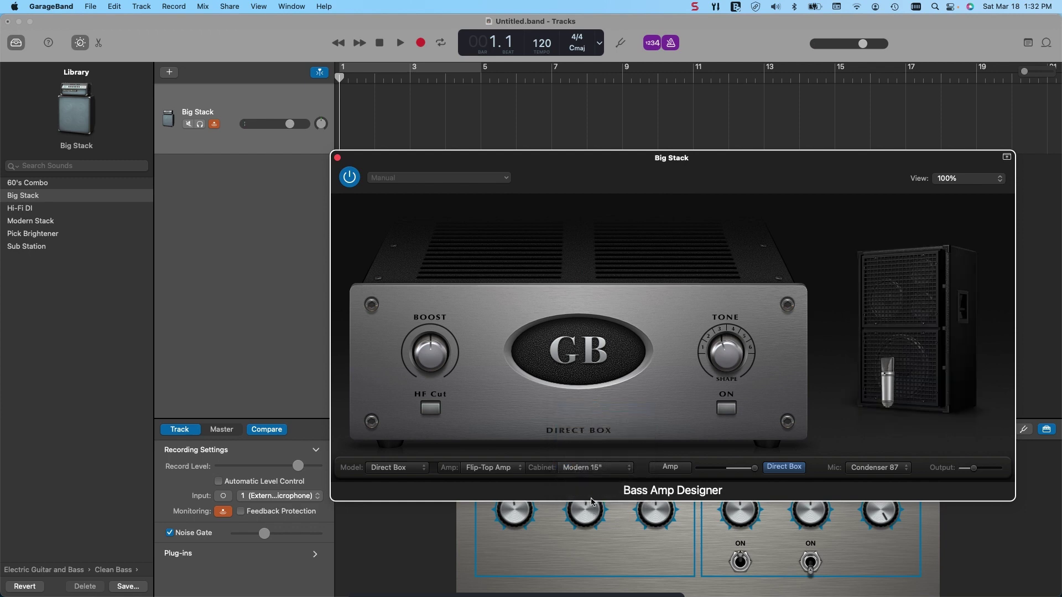
left_click(591, 468)
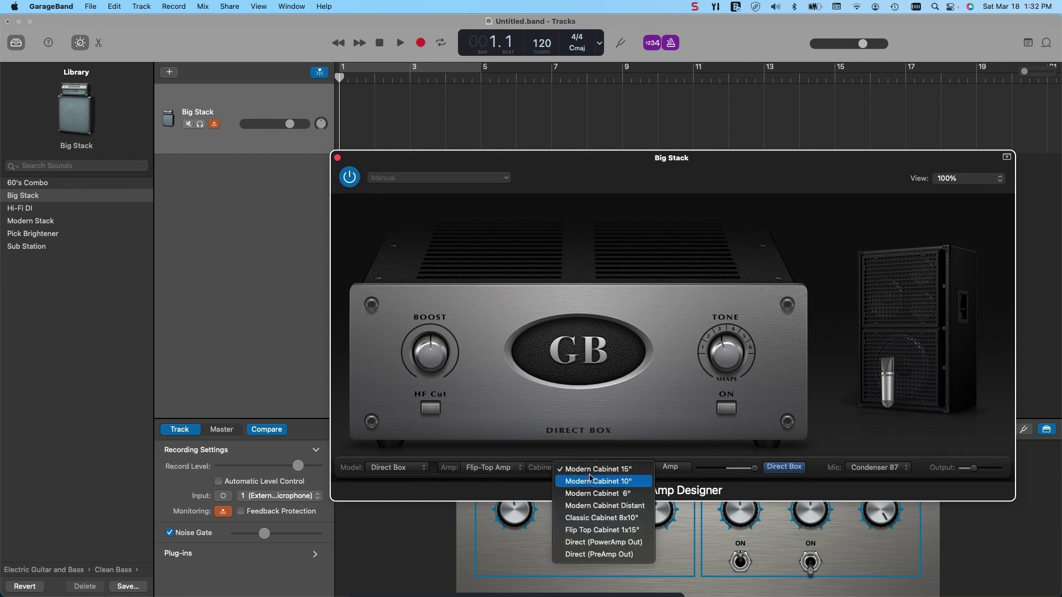
left_click(596, 517)
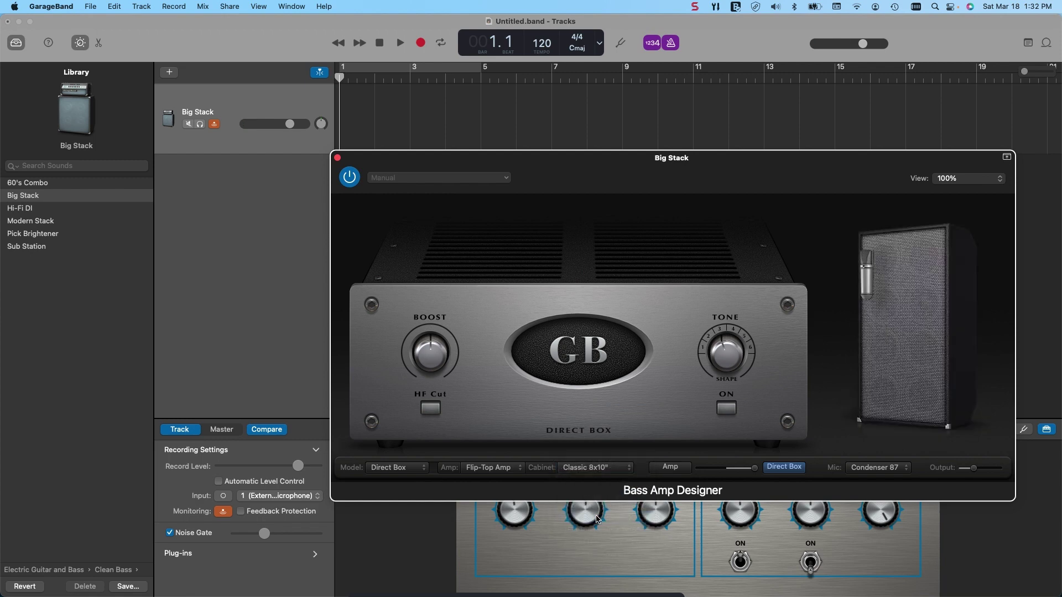
left_click(604, 468)
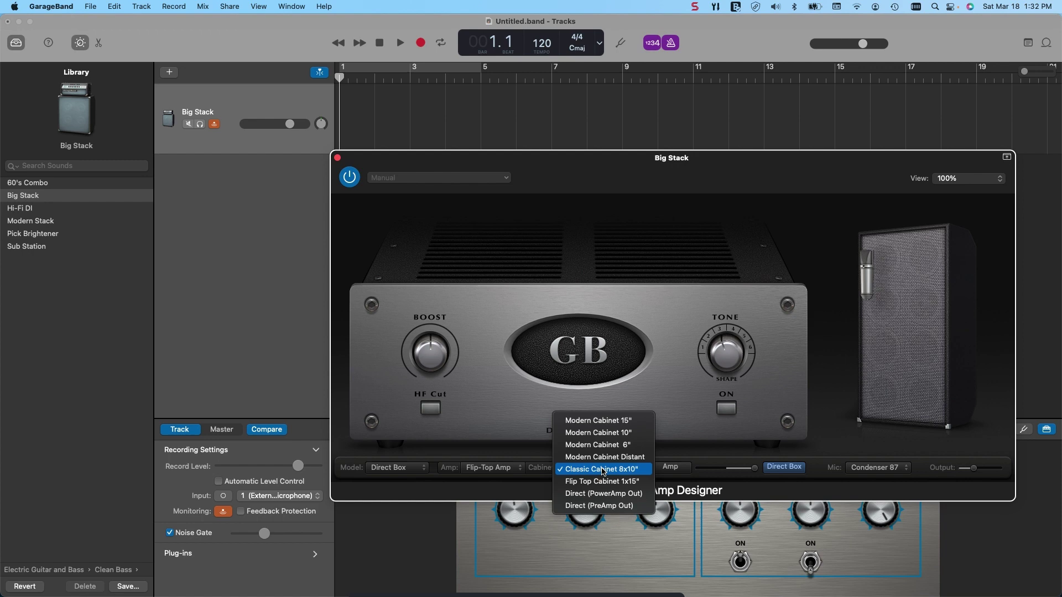
left_click(602, 482)
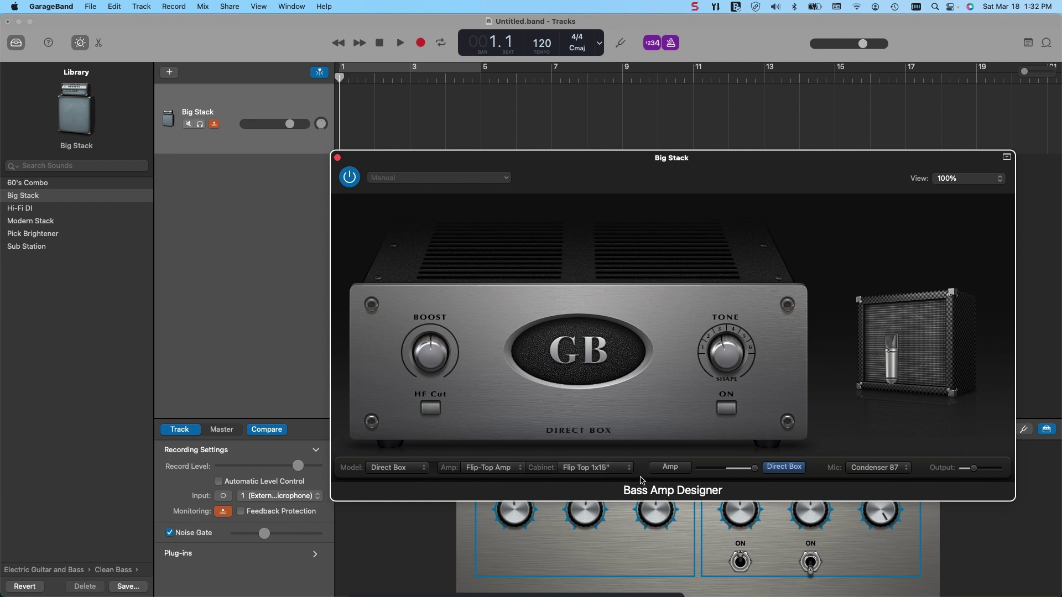
left_click(399, 467)
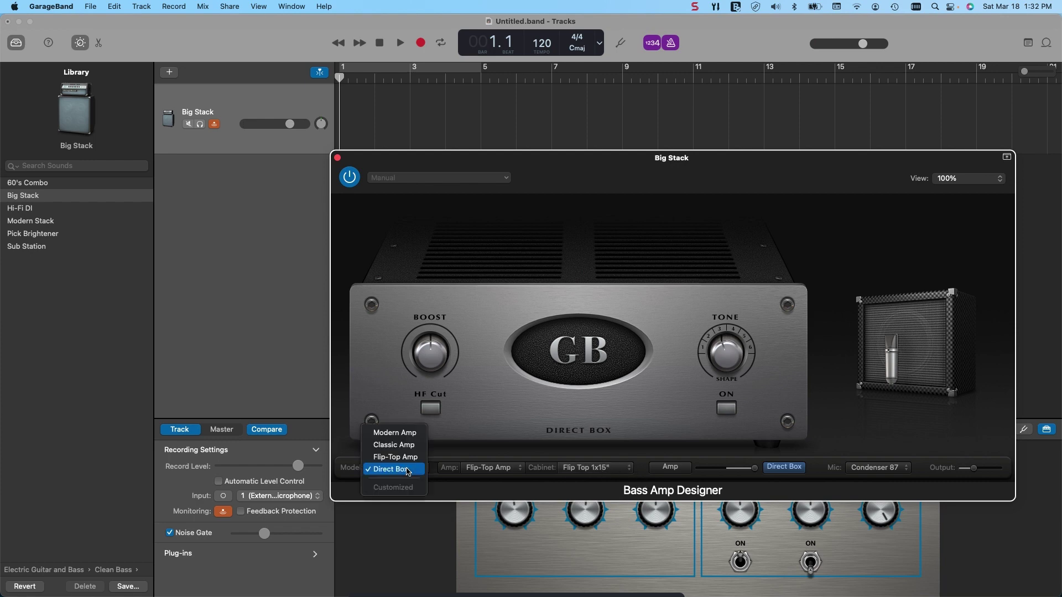
Step: Choose Classic Amp and slide the Amp/Direct Box blend right, then back fully left
left_click(402, 446)
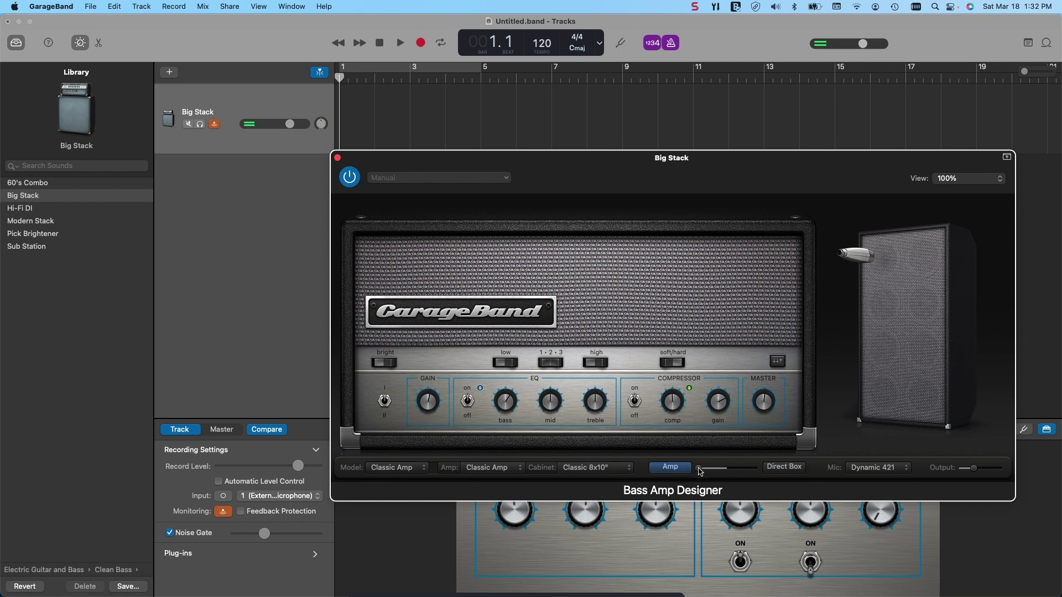
left_click_drag(699, 469, 725, 468)
left_click_drag(724, 471, 698, 470)
Step: Switch the microphone to Condenser 87 and move it up and right on the cabinet
left_click(877, 471)
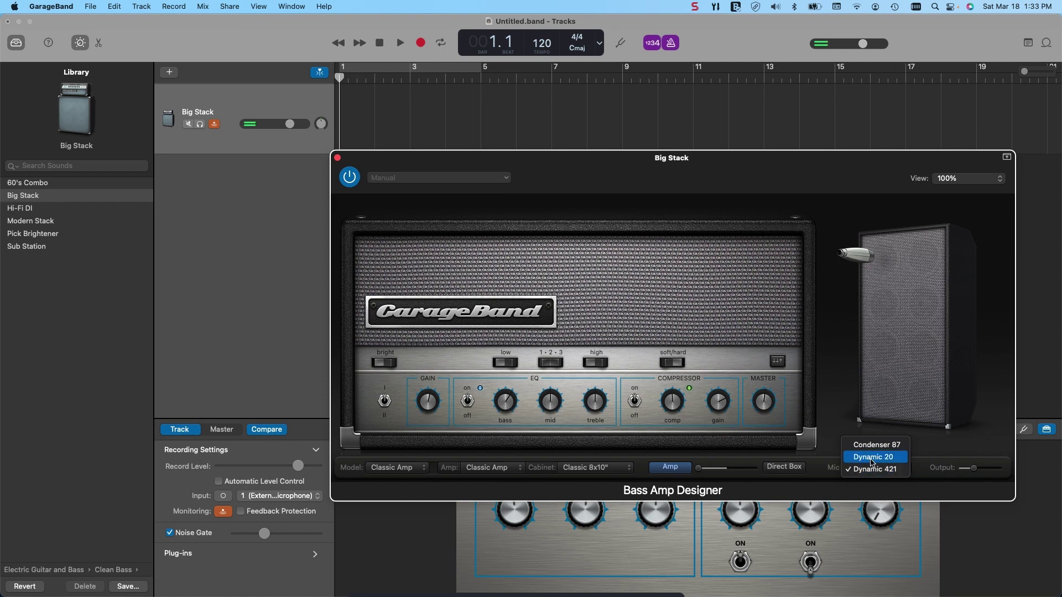
left_click(868, 446)
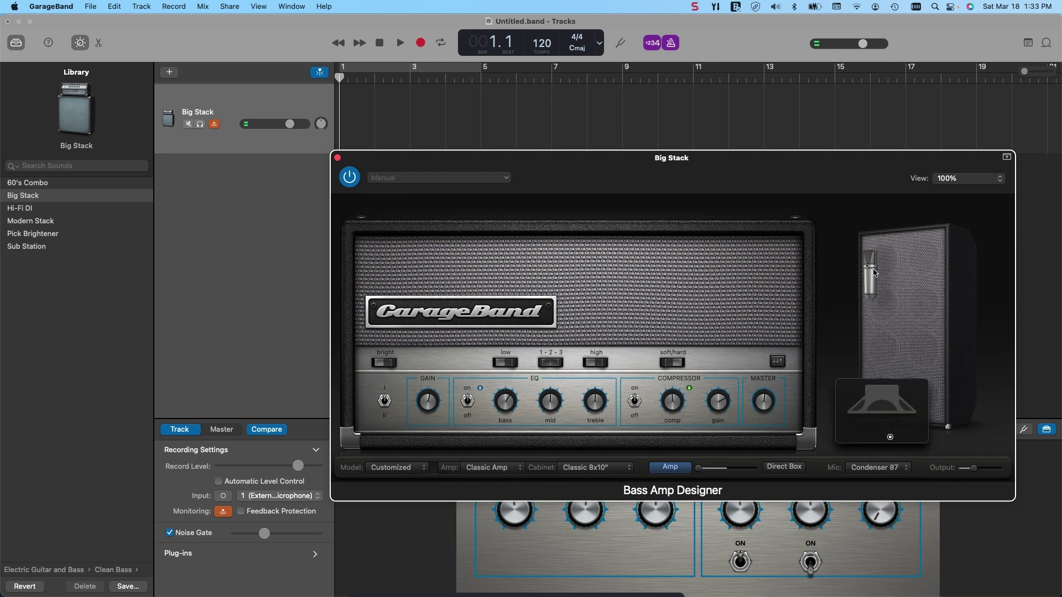
mouse_move(869, 272)
mouse_move(890, 437)
left_mouse_down()
mouse_move(890, 427)
mouse_move(906, 432)
left_mouse_up()
left_click_drag(905, 431, 915, 432)
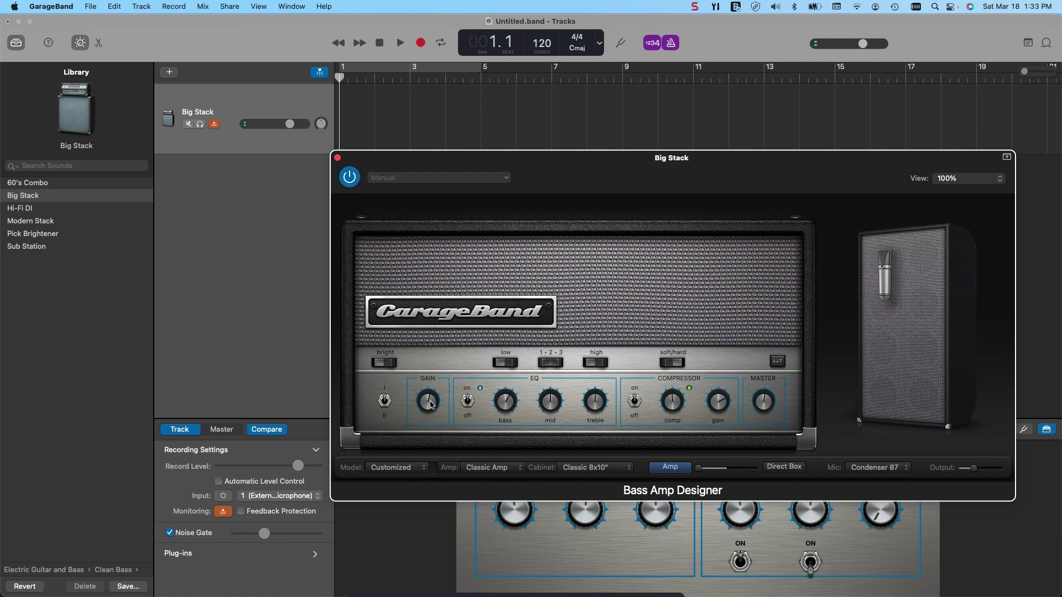
Step: Raise then lower the GAIN knob, and turn the mid EQ knob up
left_click_drag(430, 403, 430, 398)
left_click_drag(430, 387, 430, 412)
left_click_drag(543, 395, 543, 388)
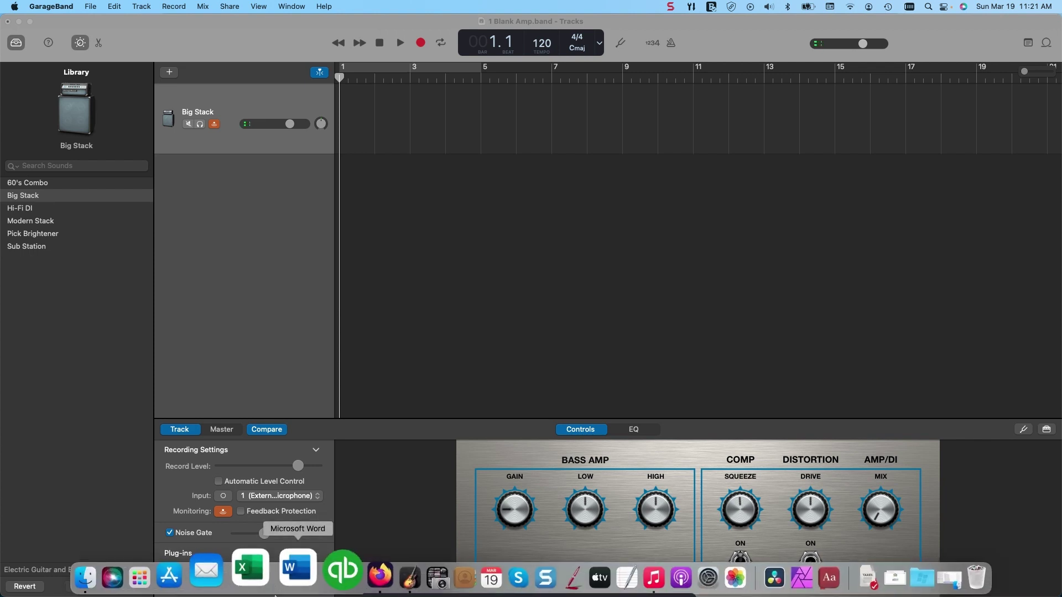
Step: Drag Alabama Shakes - Hold On and Van Morrison - Moondance from Finder into the tracks area
left_click(128, 569)
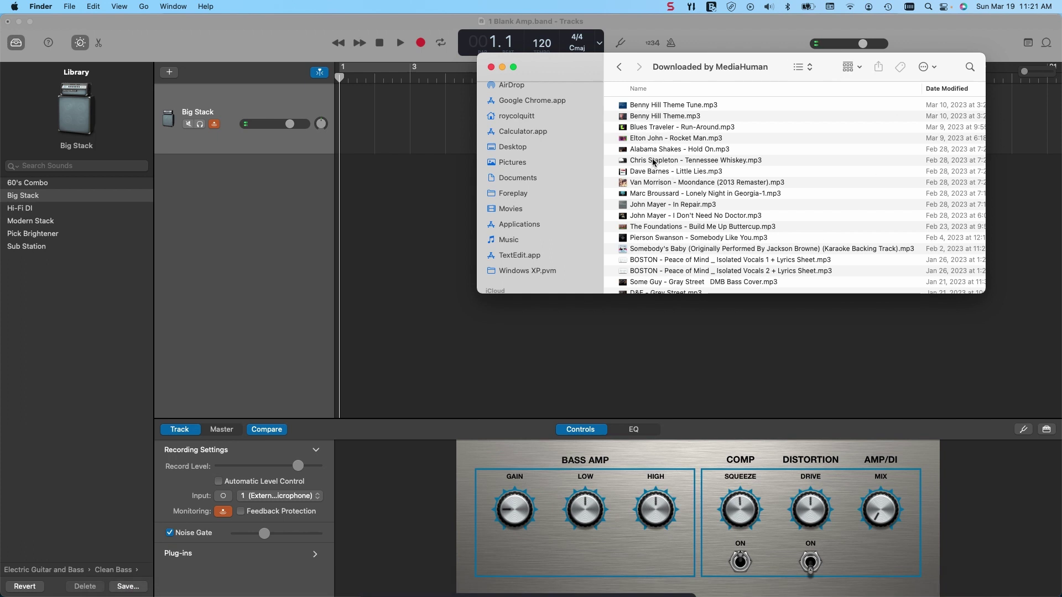
left_click_drag(656, 150, 249, 226)
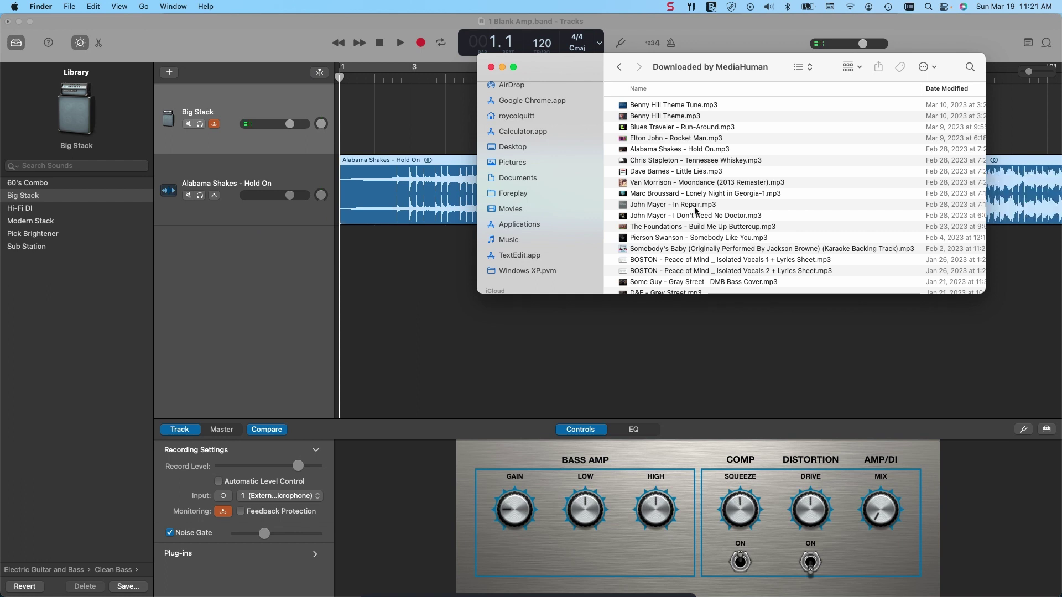
left_click_drag(645, 183, 298, 274)
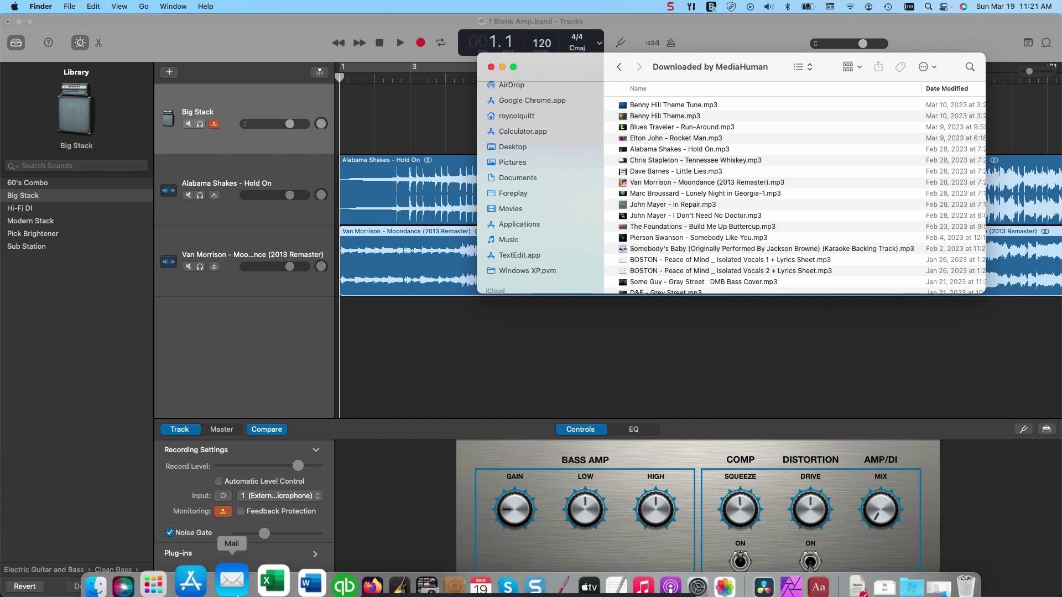
mouse_move(531, 579)
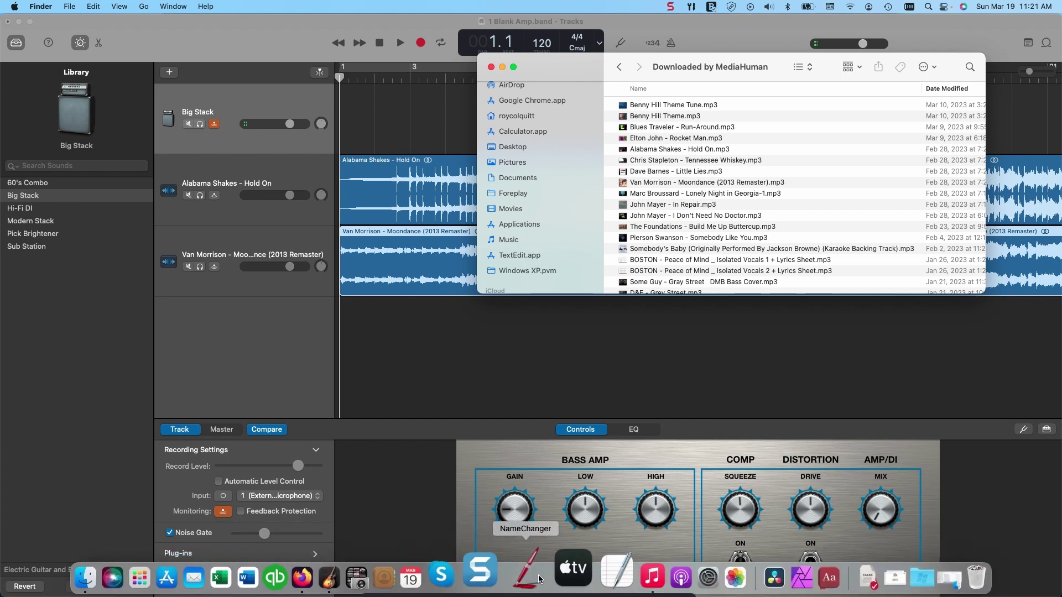
Step: Open the 0 0 0 B D&E Main 3-2023 playlist in Music and add Grey Street as a track
left_click(615, 570)
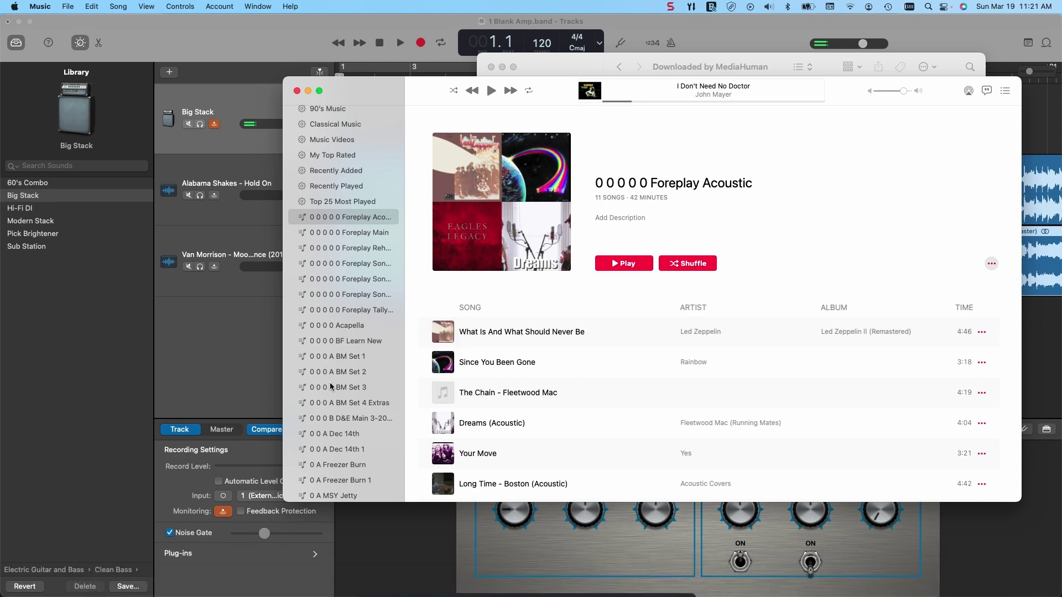
left_click(341, 417)
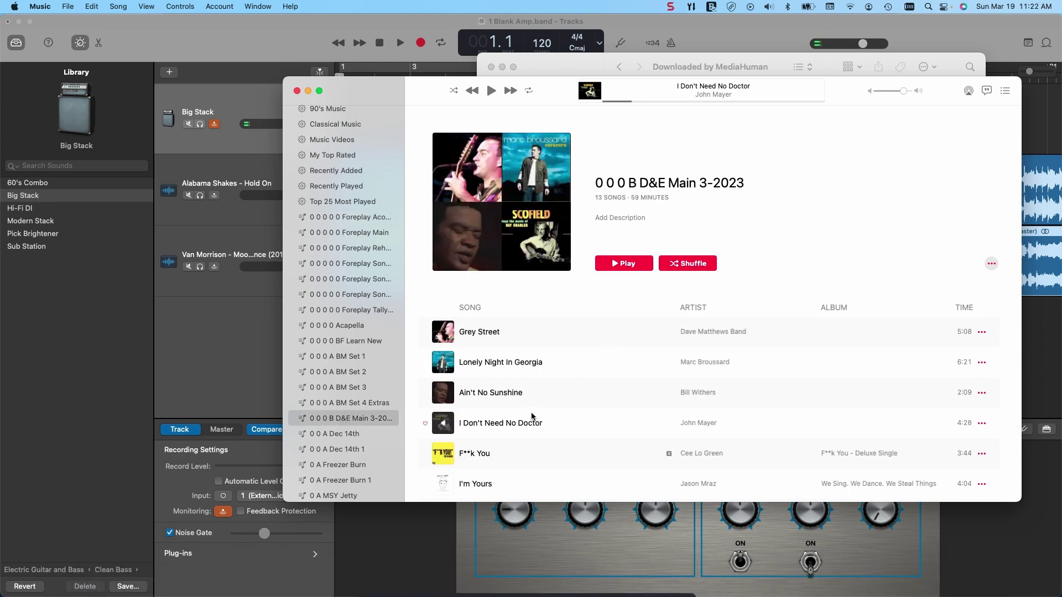
left_click(480, 331)
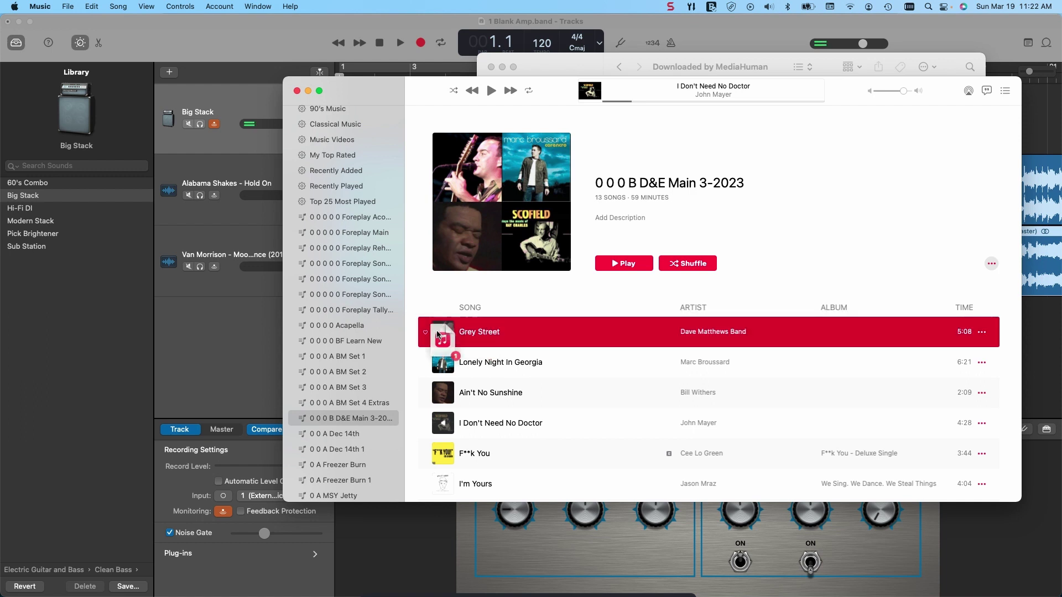
left_click_drag(219, 341, 220, 341)
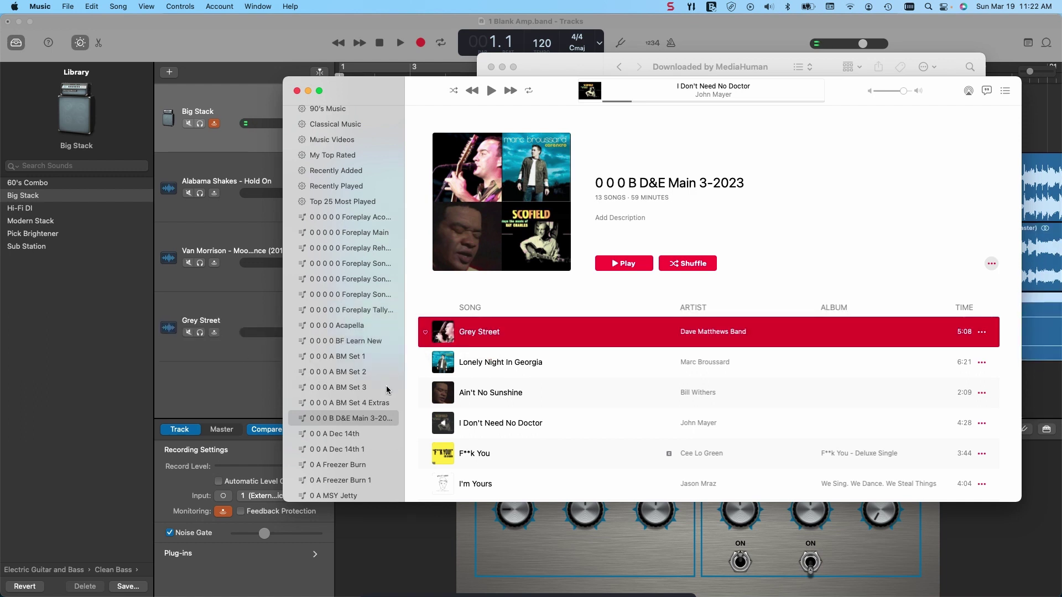
Step: Add the eight songs from Ain't No Sunshine through Moondance as GarageBand tracks
left_click_drag(376, 97, 401, 56)
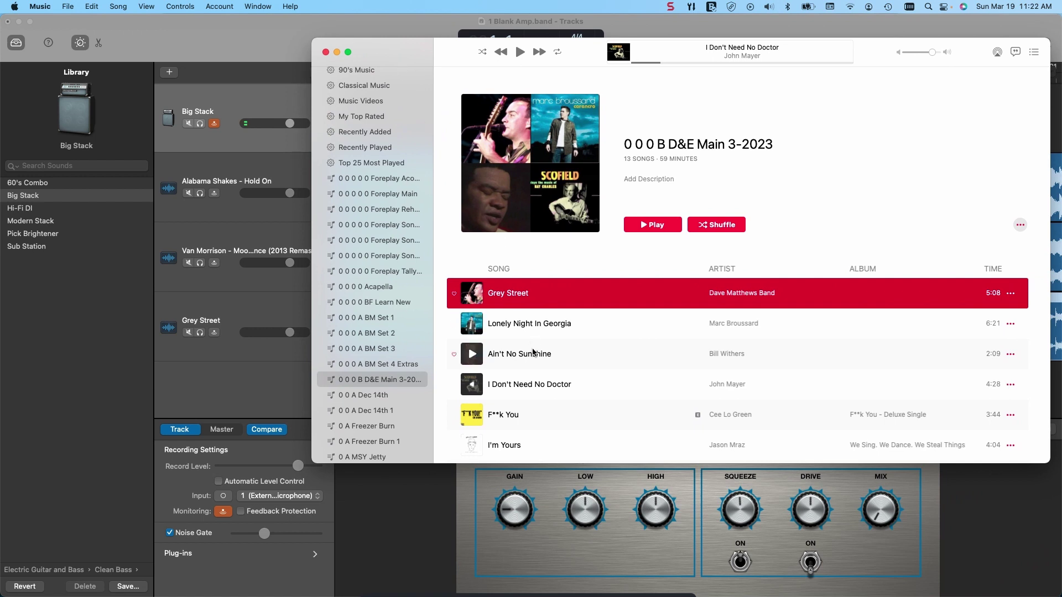
scroll(532, 352, "down", 5)
scroll(532, 351, "down", 5)
scroll(532, 352, "down", 3)
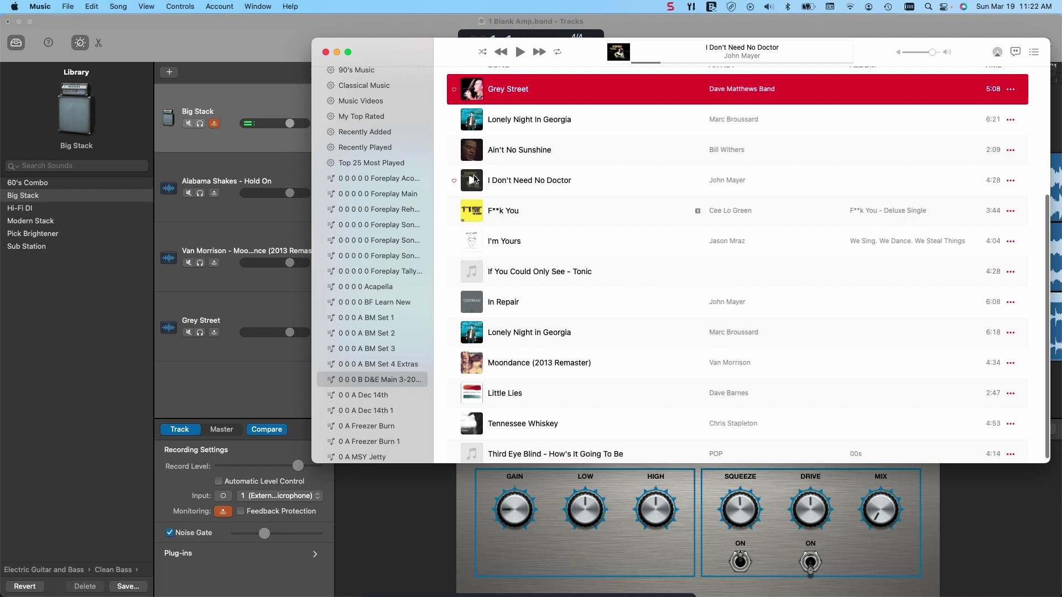
left_click(512, 151)
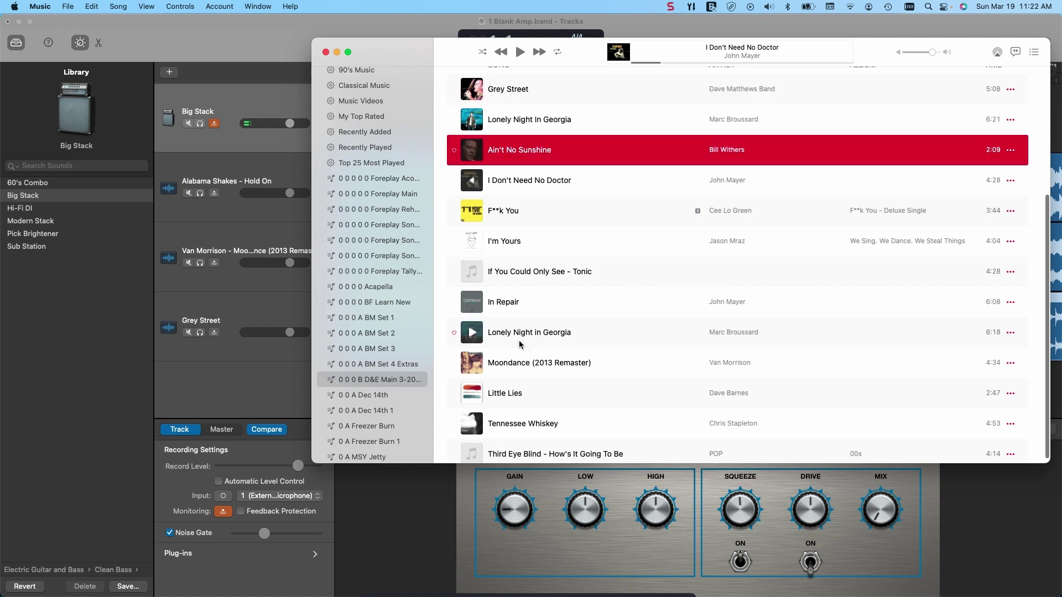
left_click(526, 367, "shift")
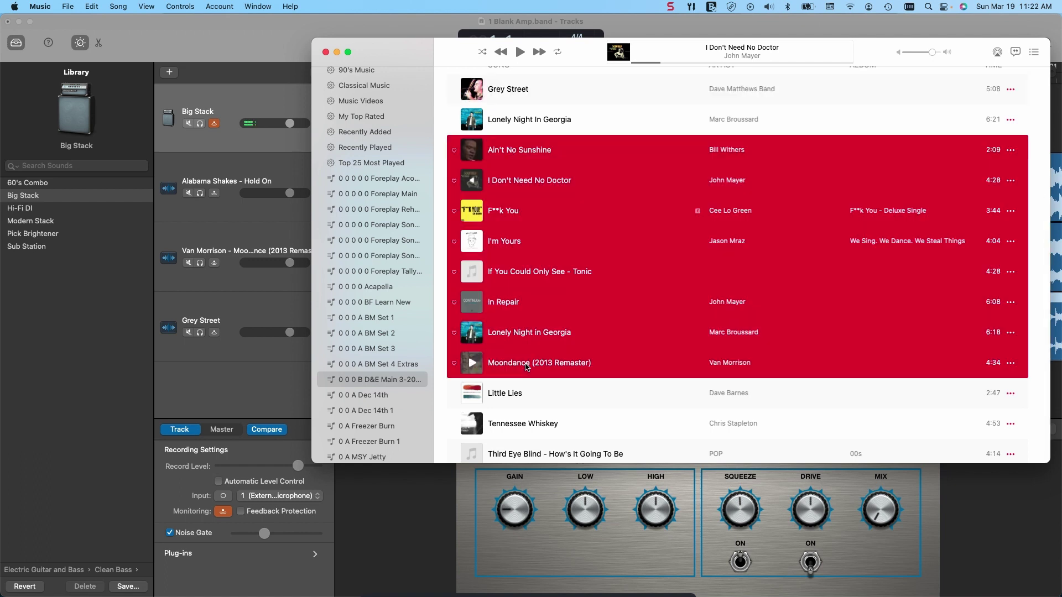
left_click_drag(510, 364, 374, 379)
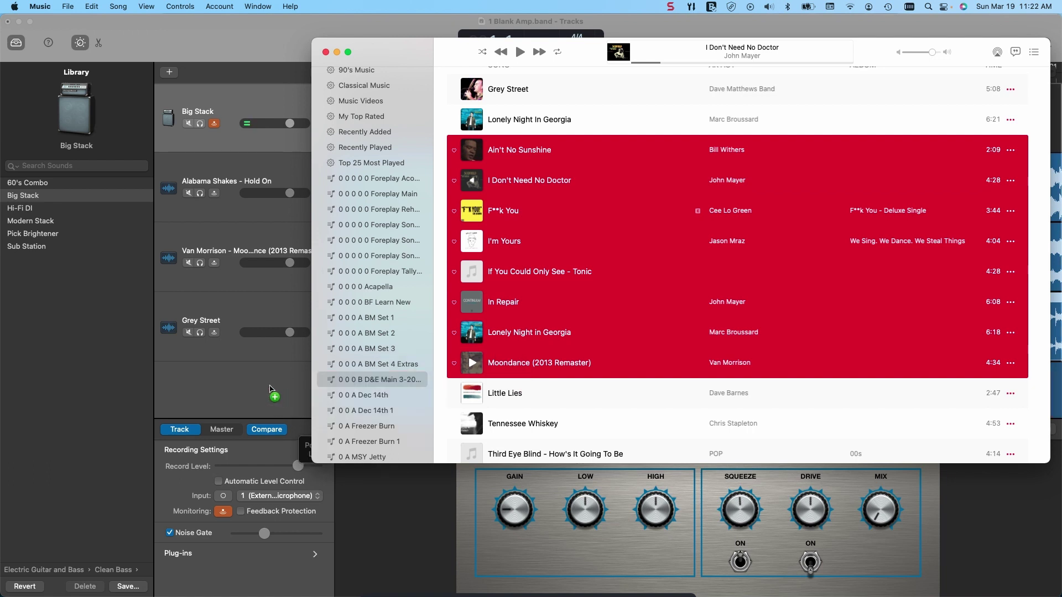
left_click(80, 43)
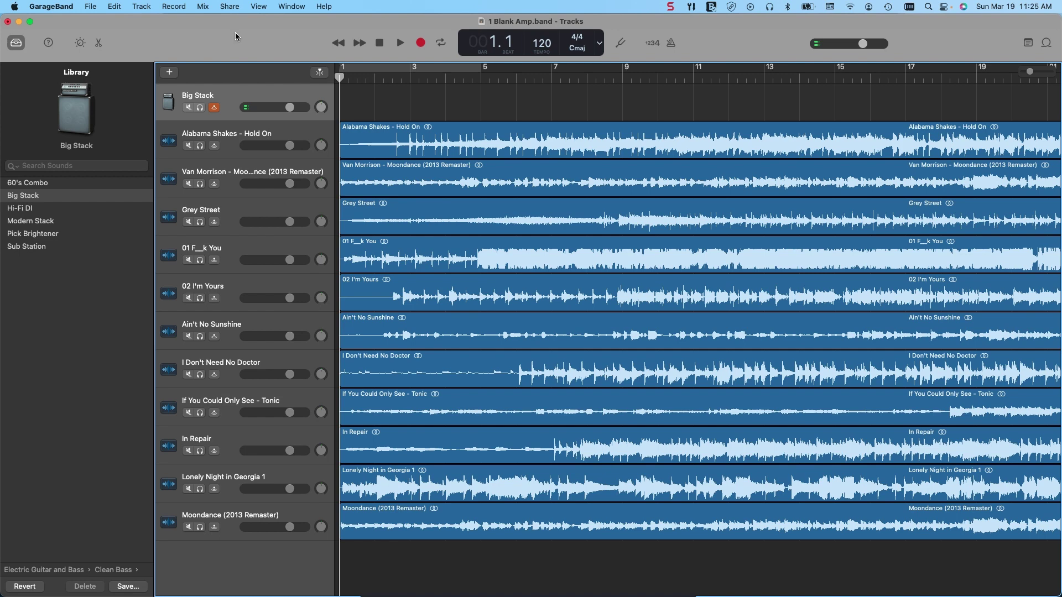
mouse_move(305, 590)
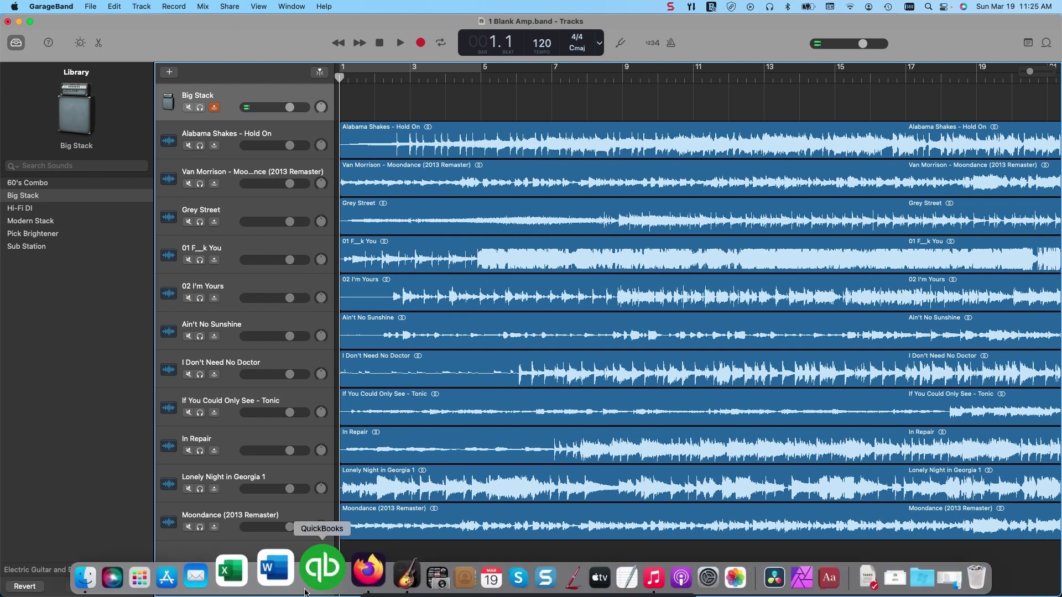
Step: Play Rick Derringer's Rock and Roll, Hoochie Koo video on YouTube in Firefox
left_click(343, 571)
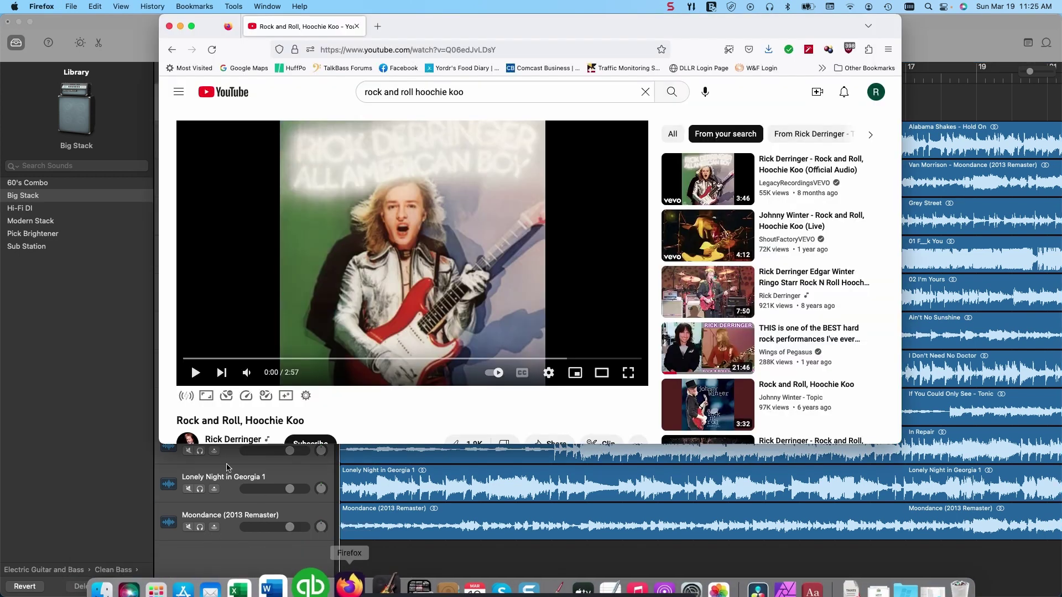
left_click(194, 373)
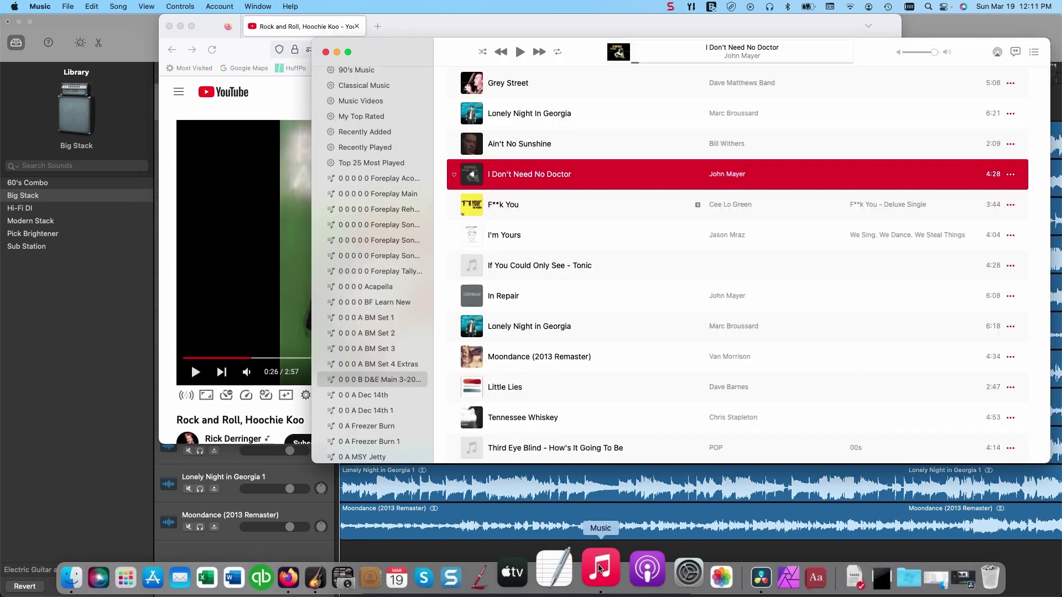
Step: Play John Mayer's I Don't Need No Doctor in Music
left_click(520, 52)
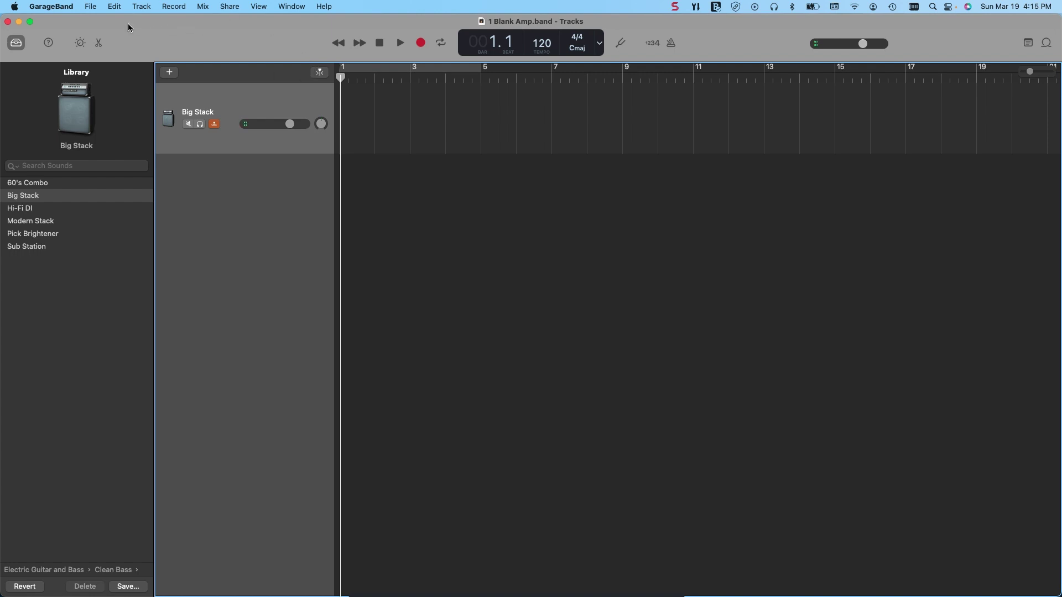
Step: Open the recent project Foreplay Brush Up - Current.band
left_click(91, 6)
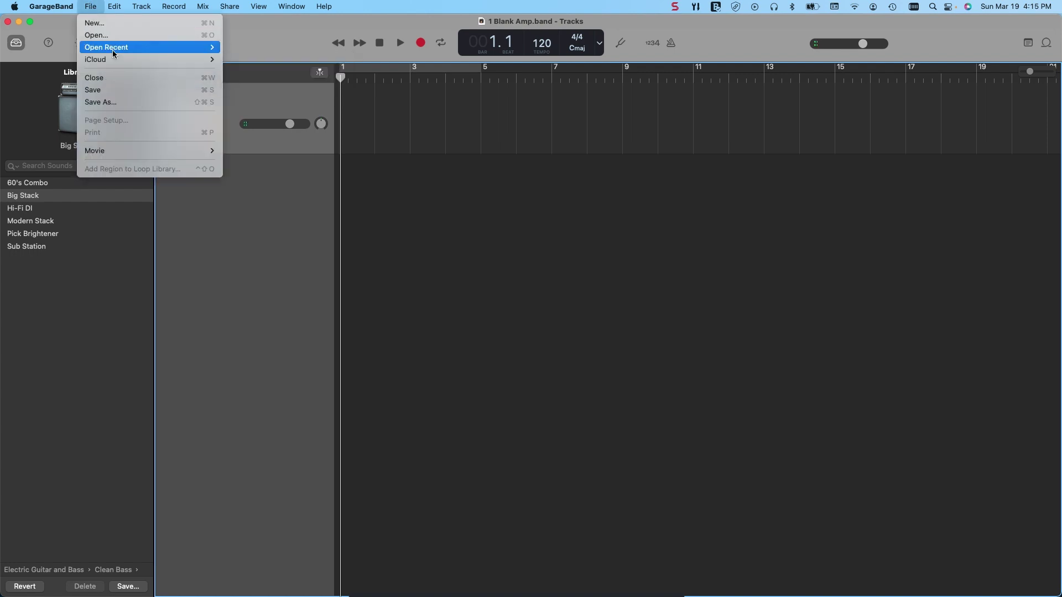
mouse_move(107, 48)
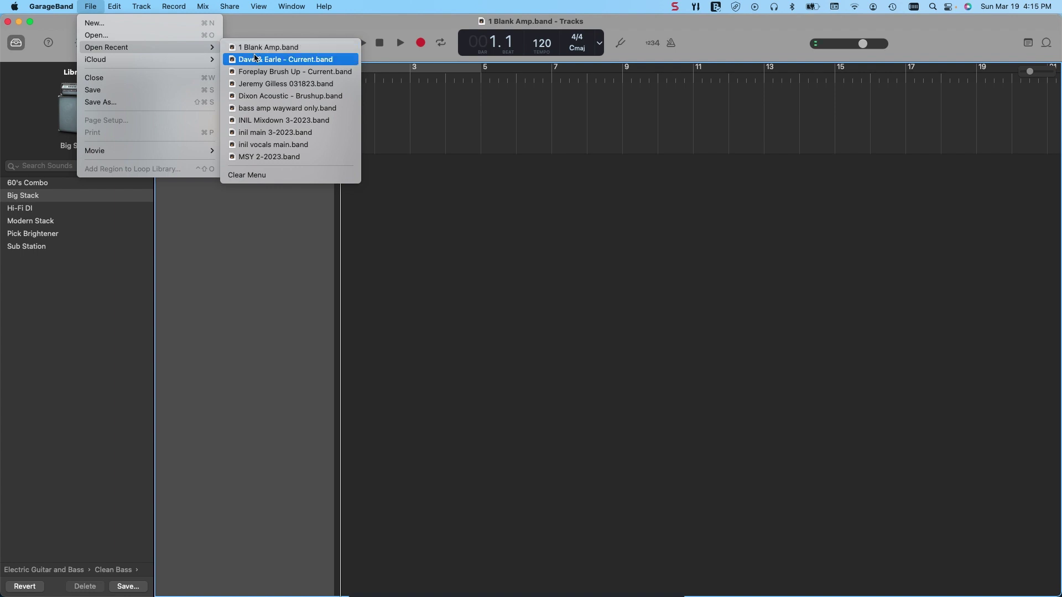
left_click(253, 73)
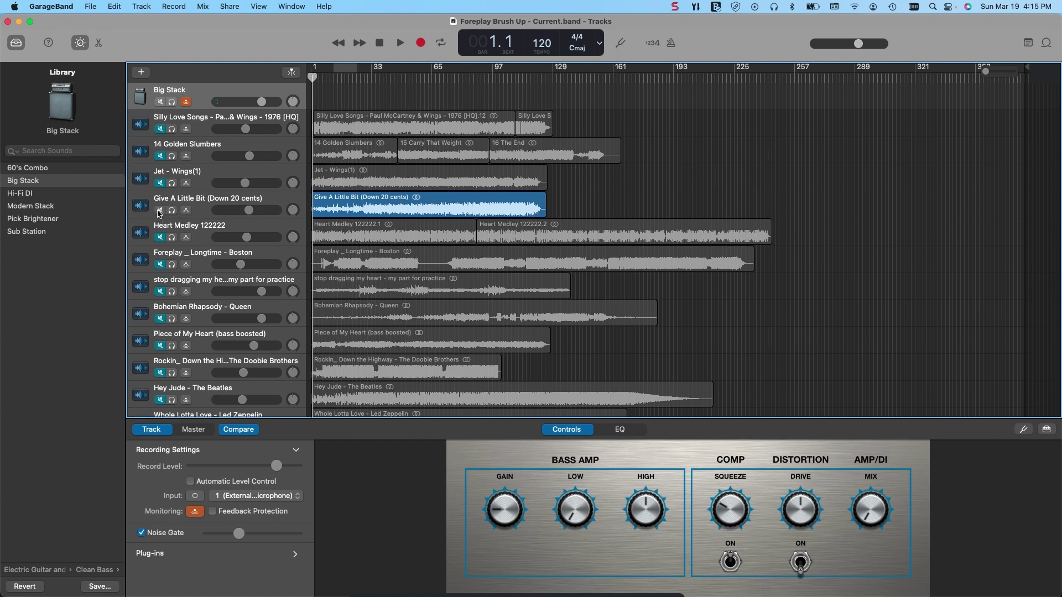
Step: Toggle the Give A Little Bit mute, play from bar 28, and stop around bar 32
left_click(160, 212)
left_click_drag(312, 77, 360, 81)
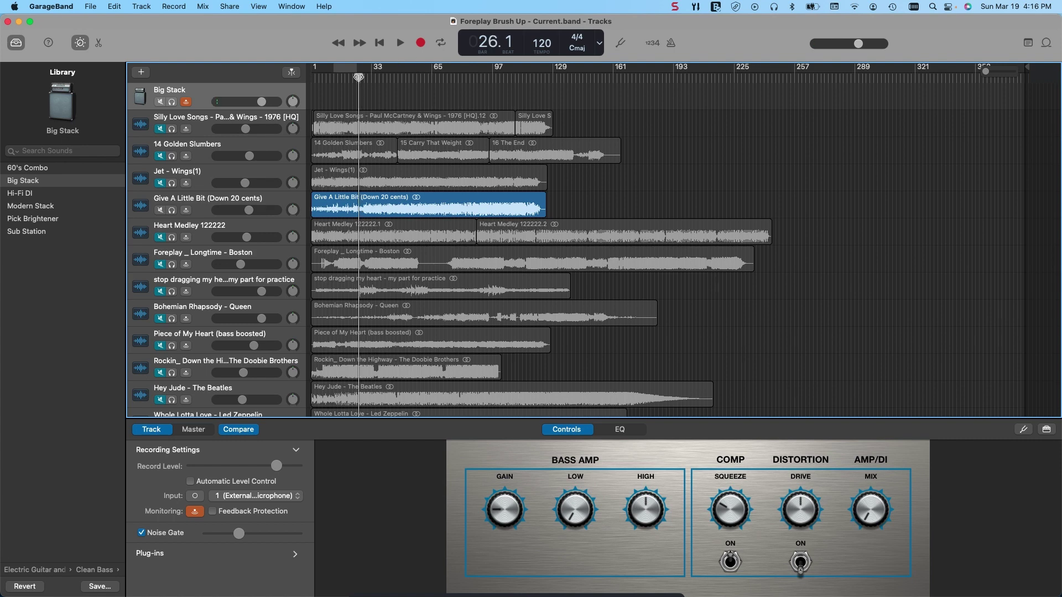
left_click_drag(359, 77, 362, 78)
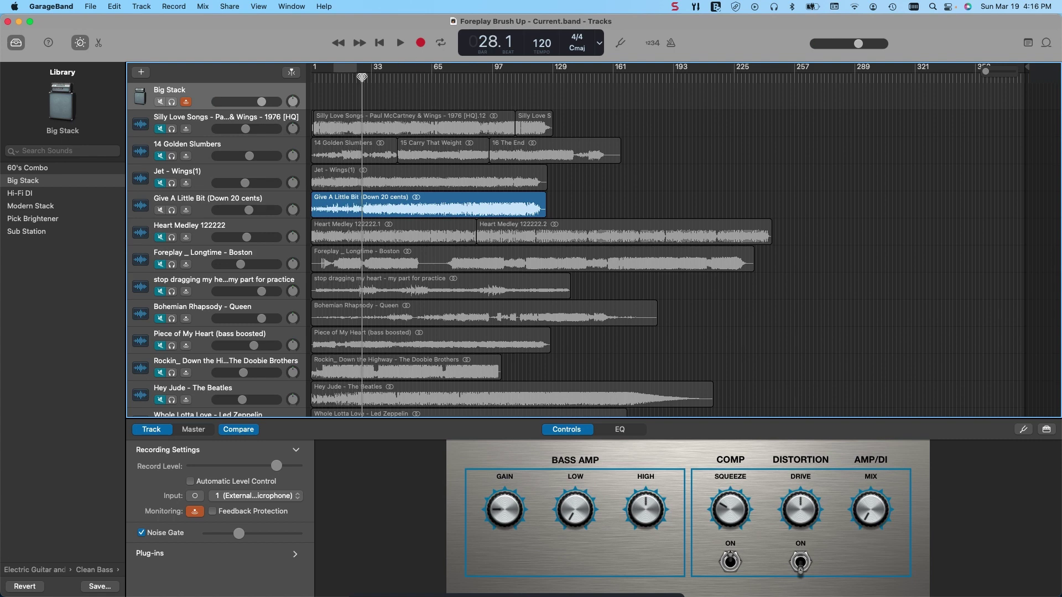
left_click(400, 43)
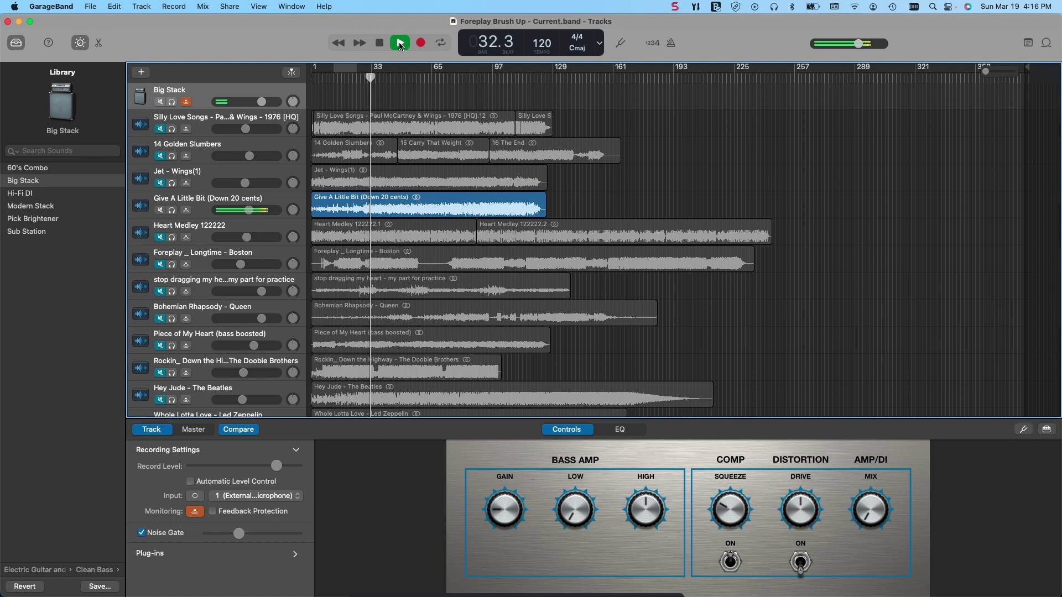
left_click(400, 44)
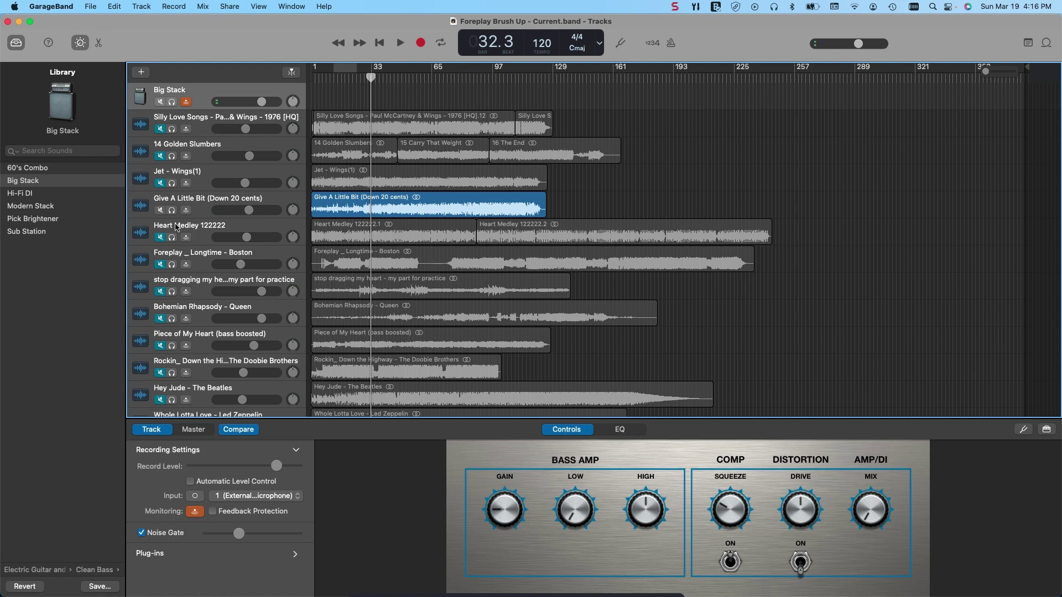
Step: Mute Give A Little Bit and 14 Golden Slumbers, unmute Silly Love Songs, playhead at bar 41
left_click(162, 210)
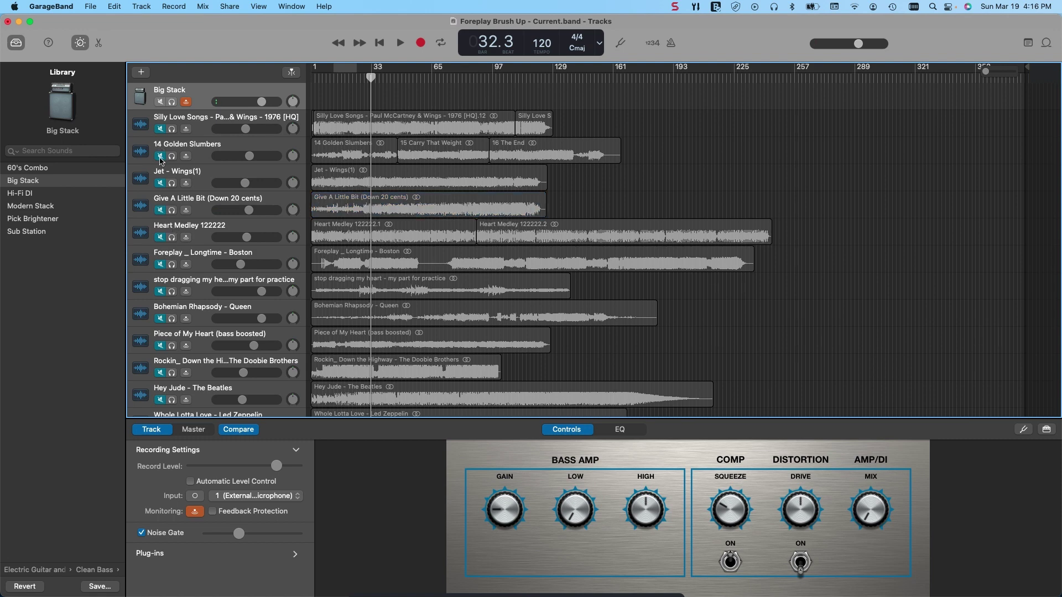
left_click(161, 156)
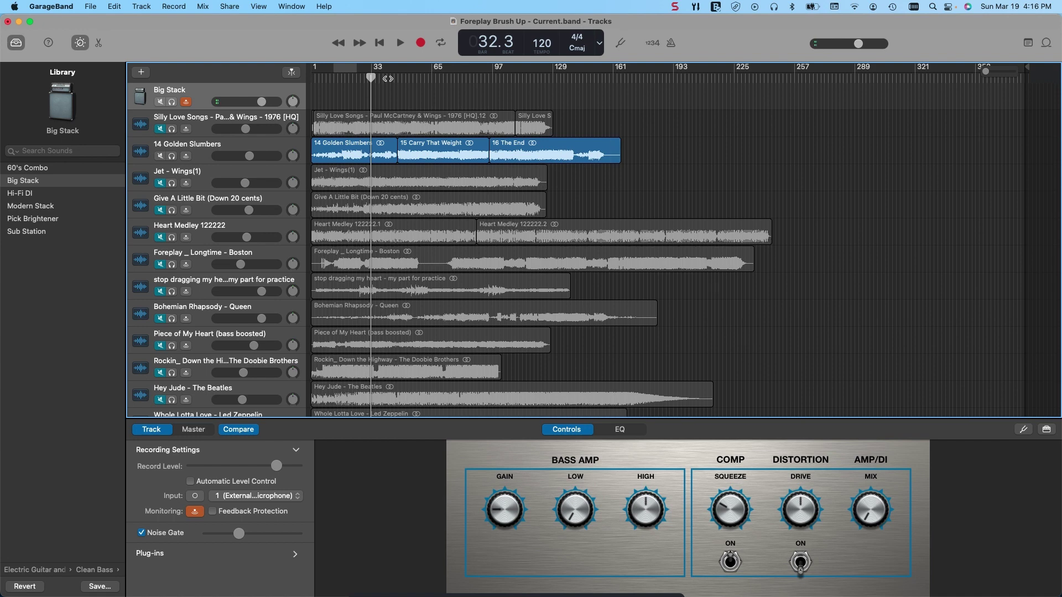
left_click(388, 78)
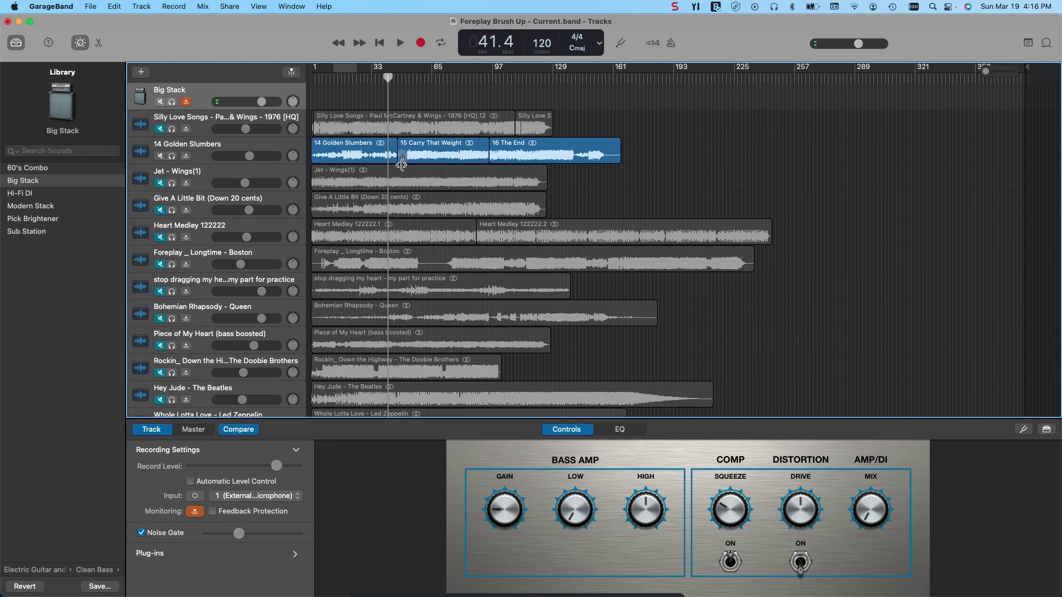
left_click(159, 156)
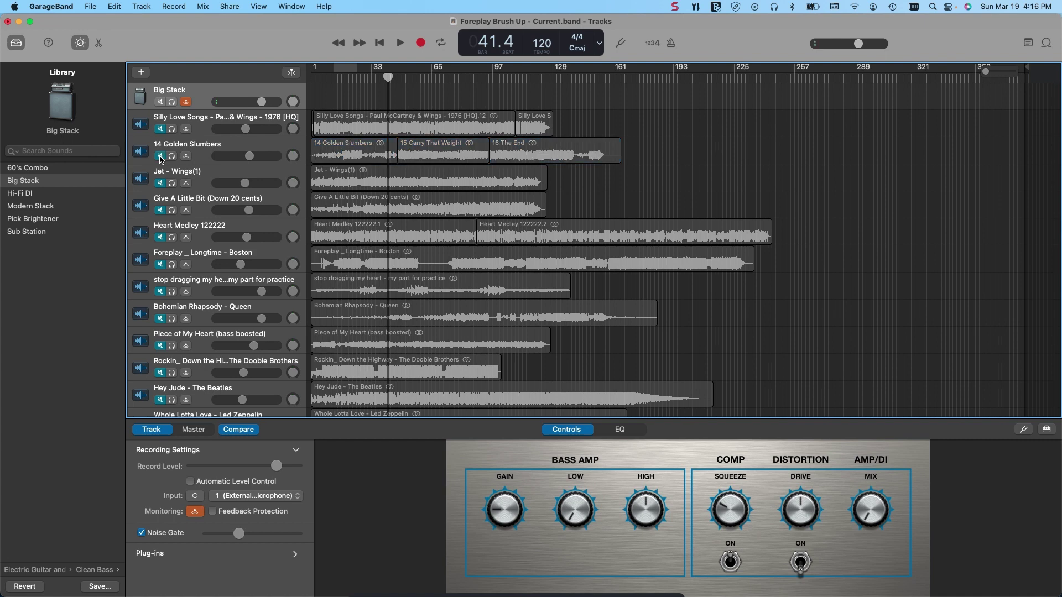
left_click(160, 130)
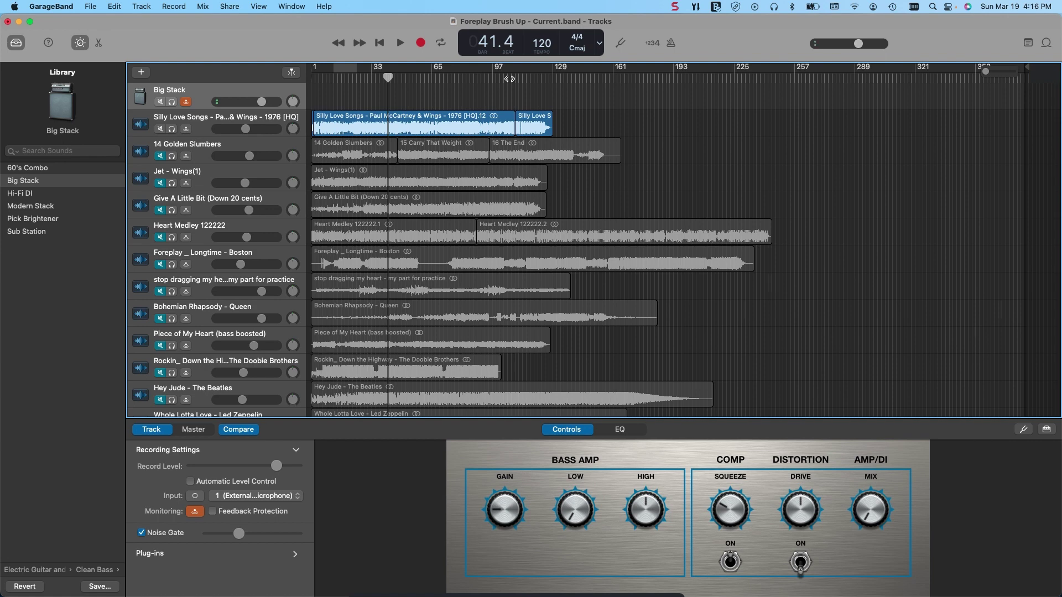
Step: Trim the second Silly Love Songs region's start near bar 106, then play briefly from bar 1
left_click(510, 78)
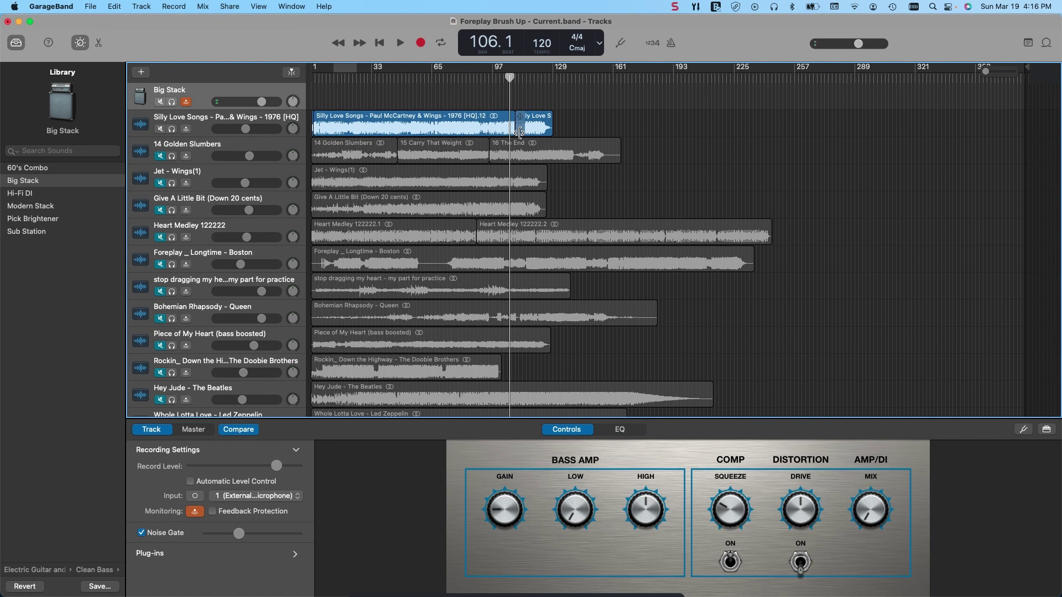
left_click_drag(520, 131, 506, 126)
left_click(317, 79)
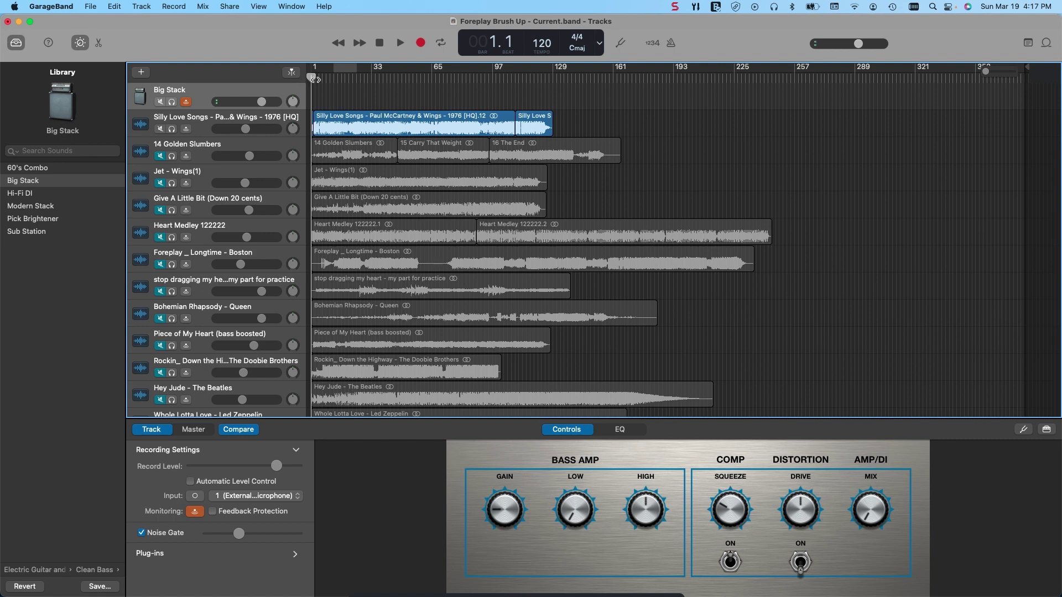
left_click(400, 43)
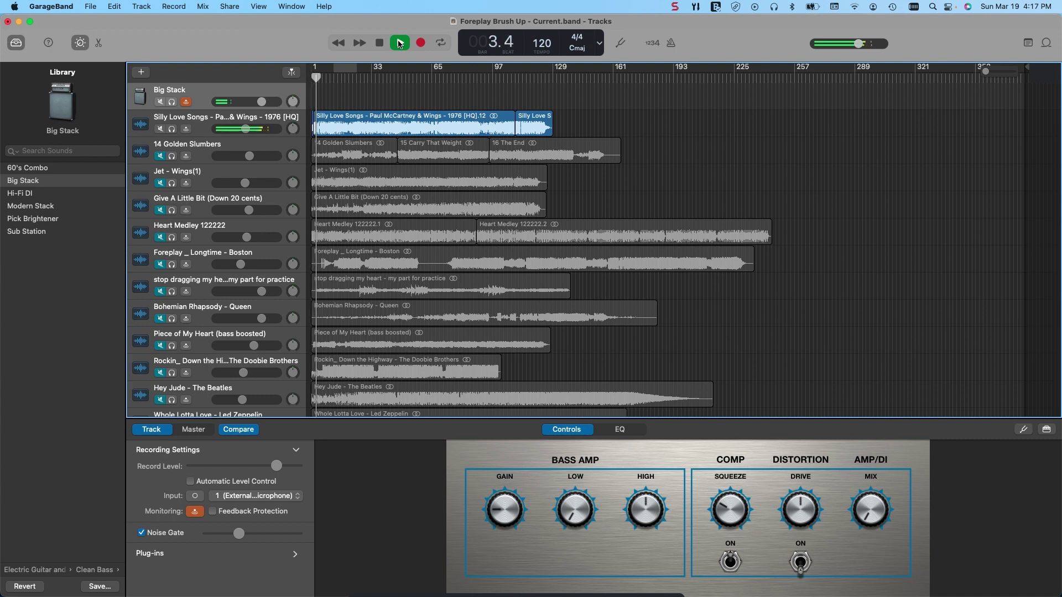
left_click(399, 44)
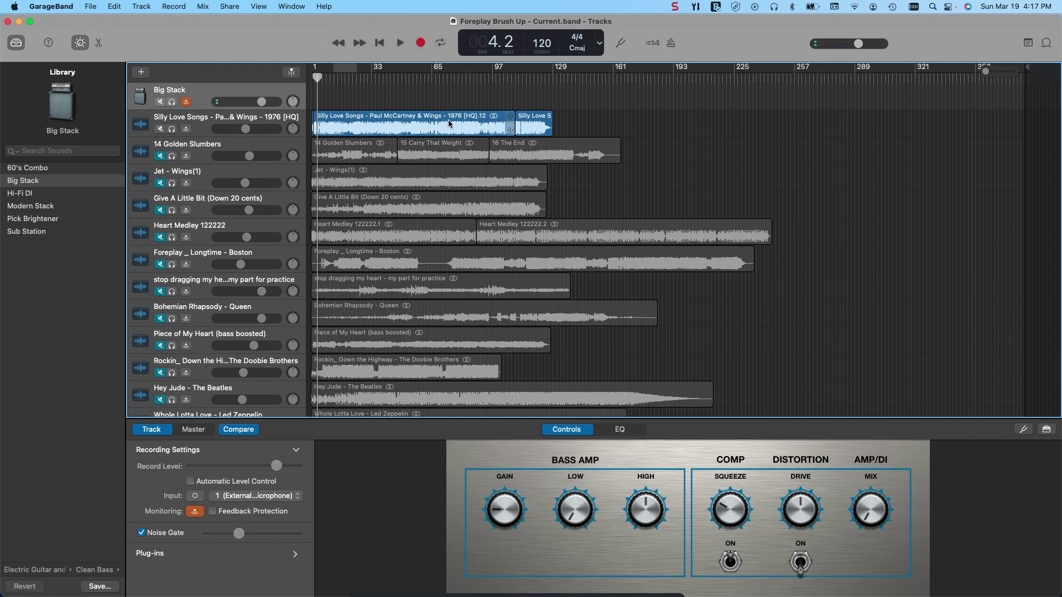
left_click(91, 8)
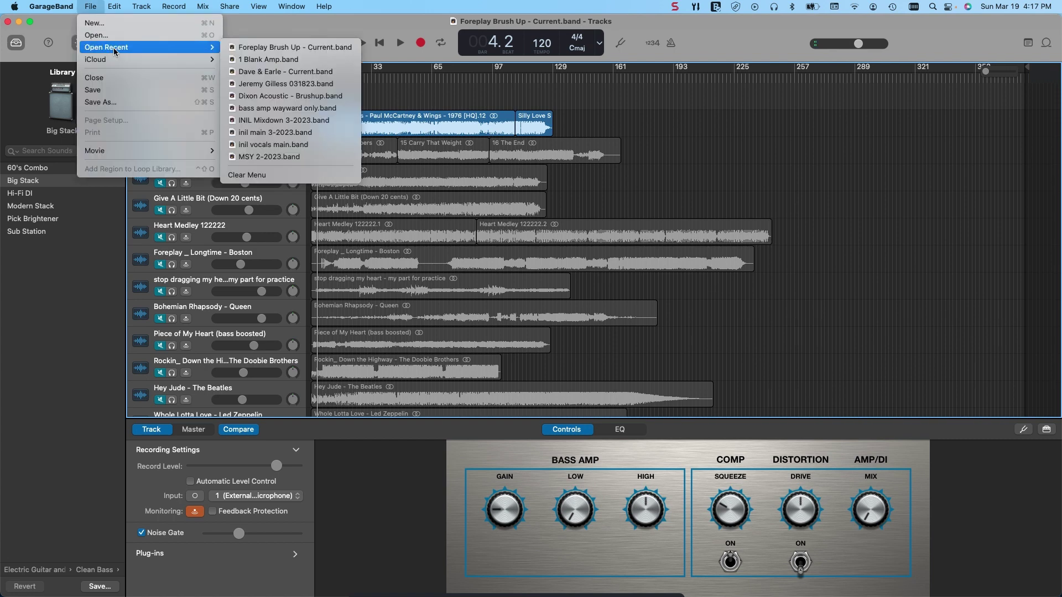
mouse_move(106, 48)
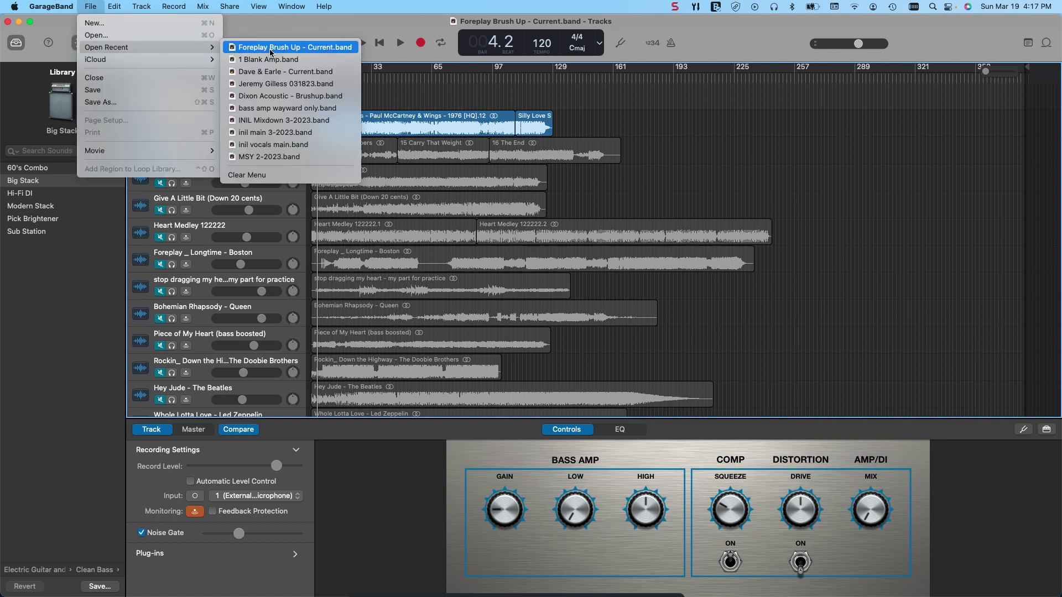
Step: Open Dave & Earle - Current.band from the recent projects list
left_click(267, 72)
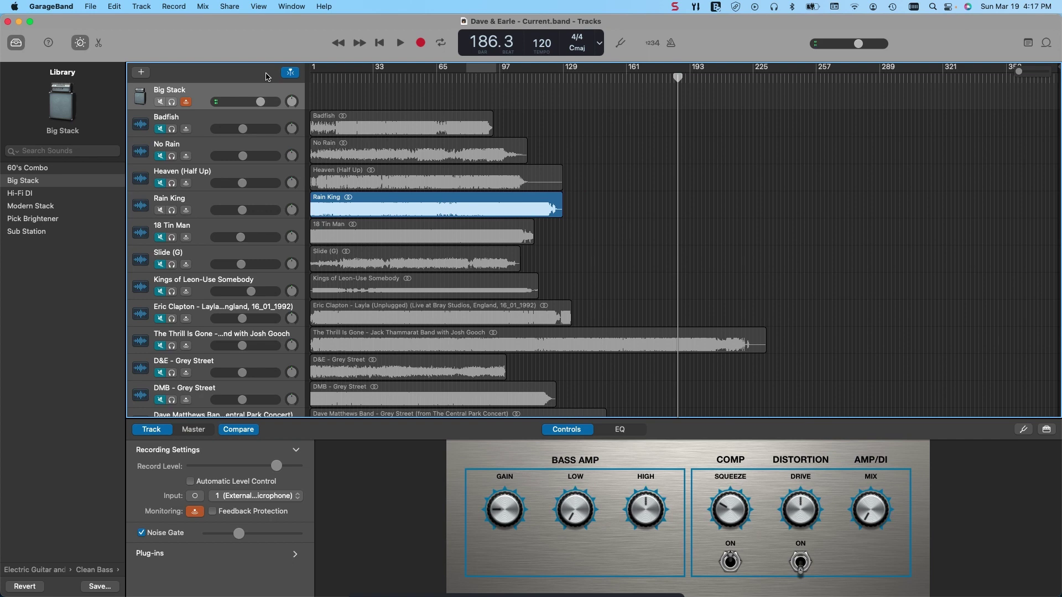
Step: Turn on Cycle and move the cycle range to start near bar 64
left_click(479, 72)
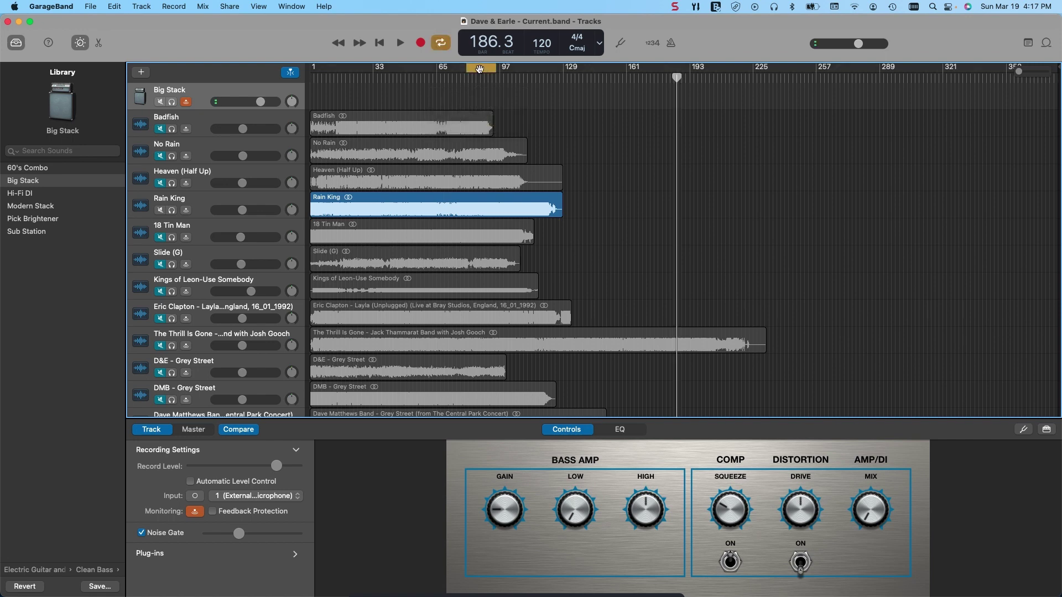
left_click_drag(478, 69, 387, 72)
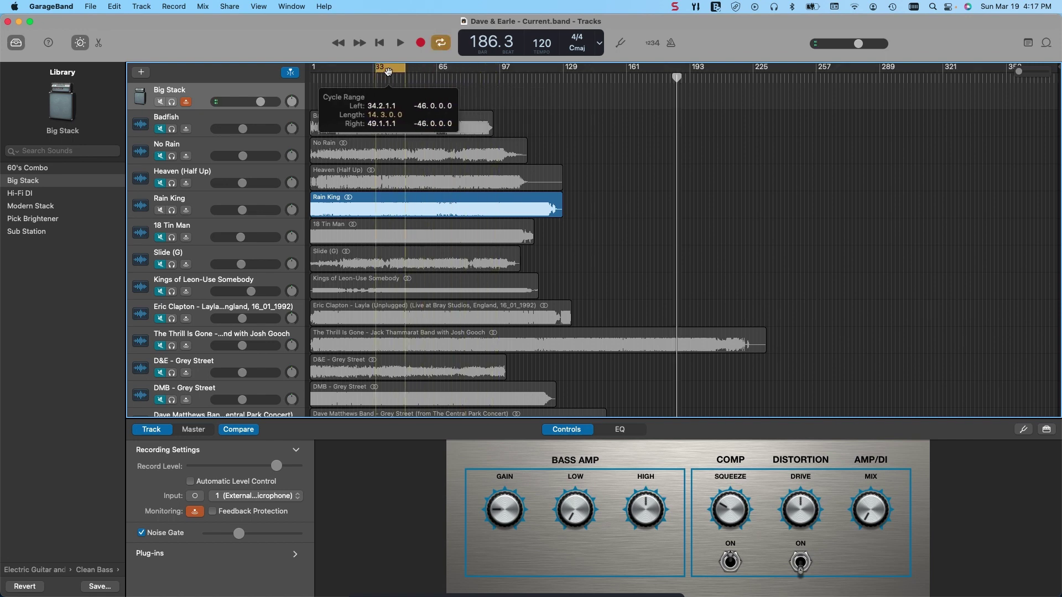
left_click_drag(387, 71, 447, 75)
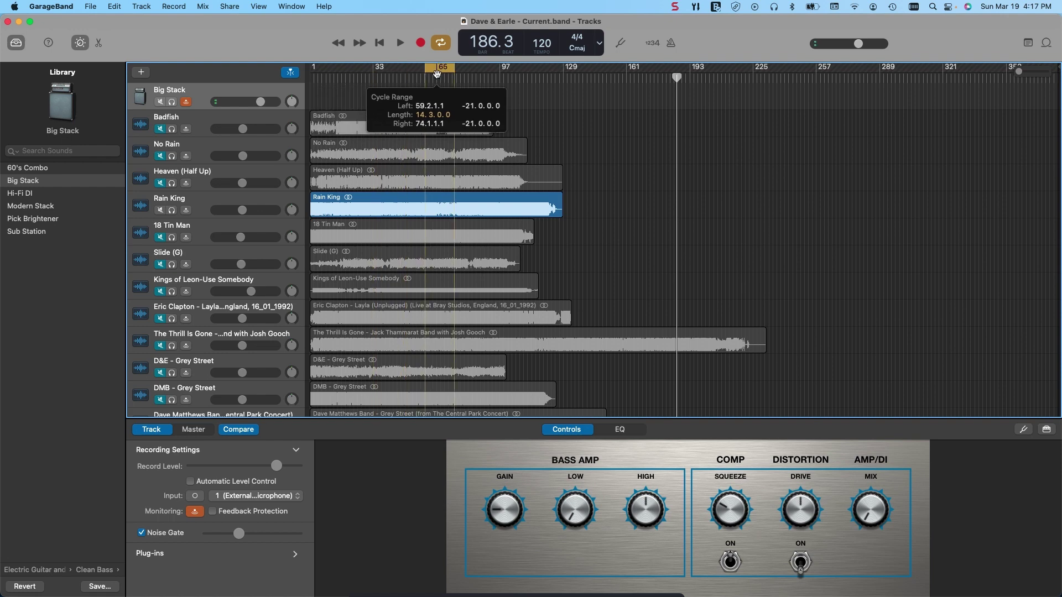
Step: Play the looped Rain King section twice, stopping around bar 69
left_click(400, 44)
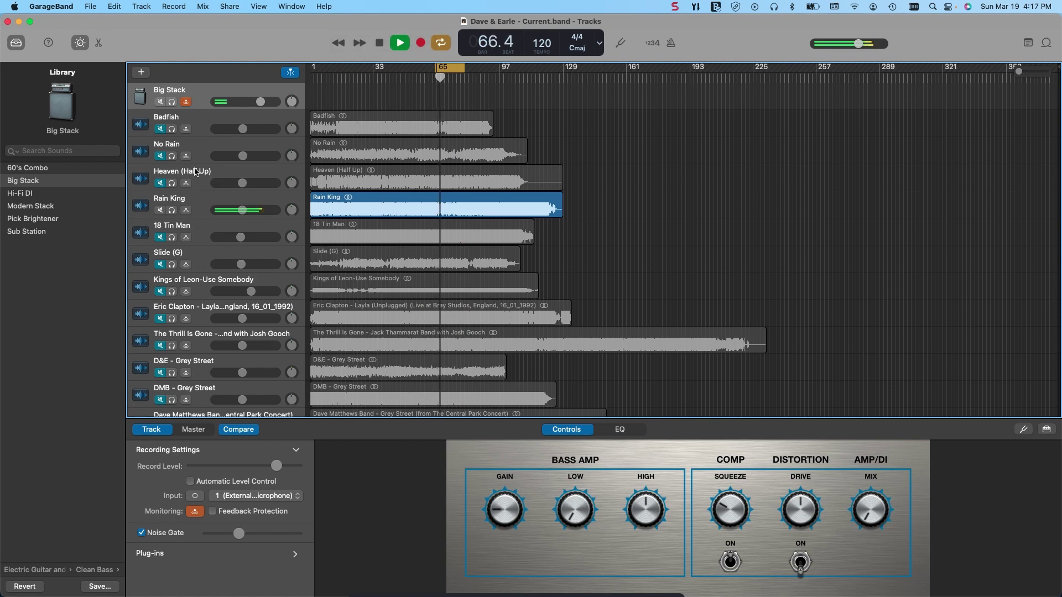
key("space")
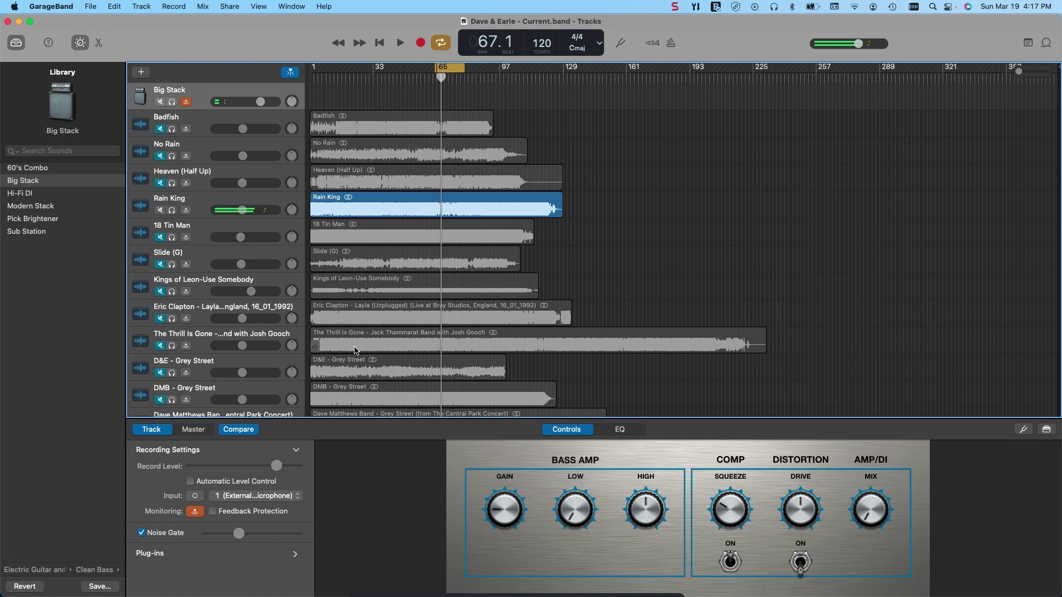
scroll(355, 351, "down", 5)
scroll(376, 324, "down", 5)
scroll(375, 323, "down", 3)
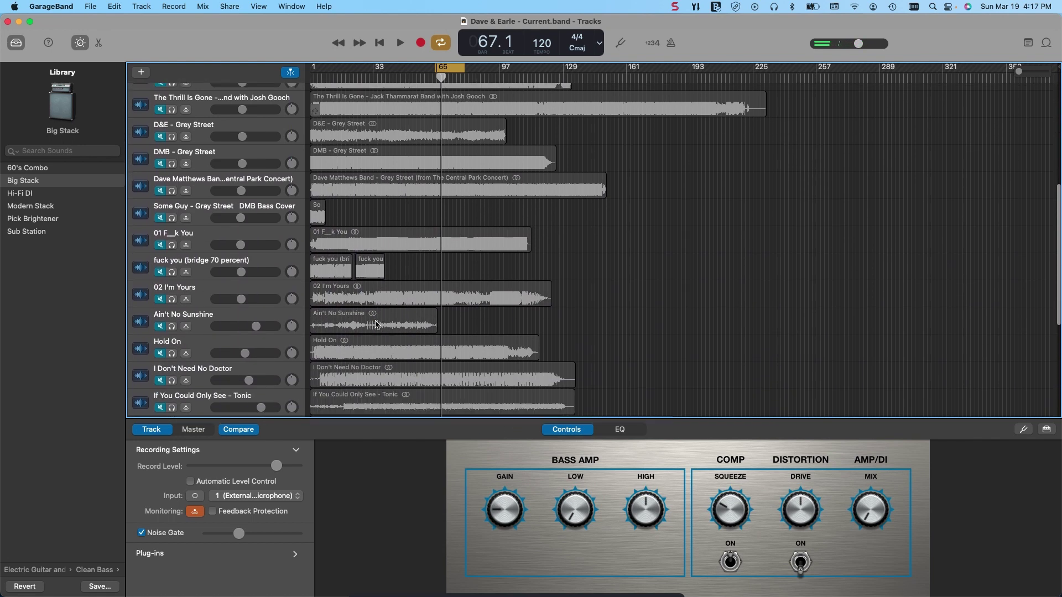
scroll(375, 324, "down", 5)
scroll(375, 324, "down", 3)
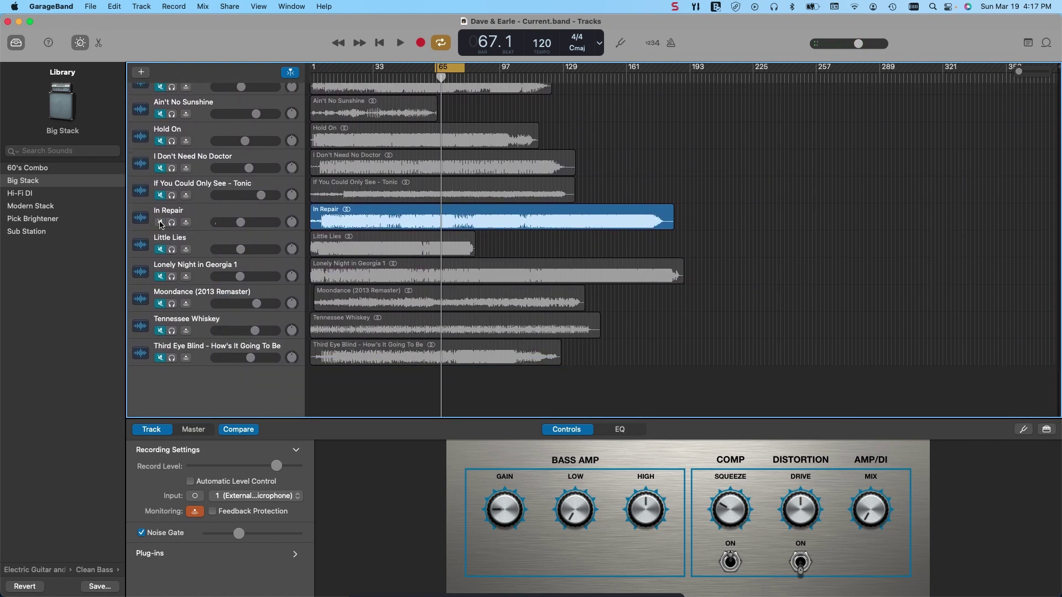
scroll(487, 249, "up", 15)
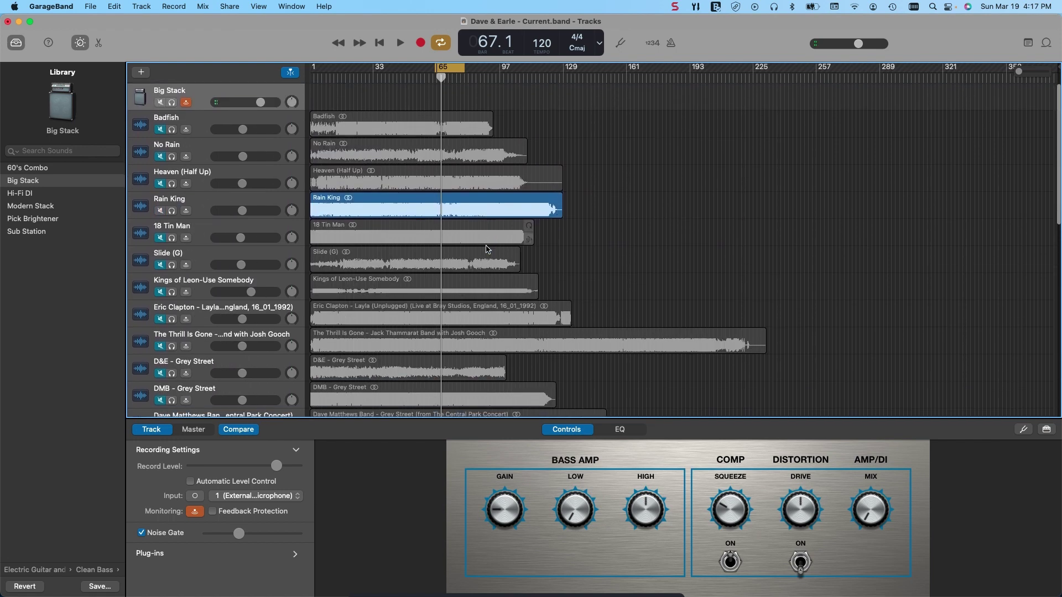
key("space")
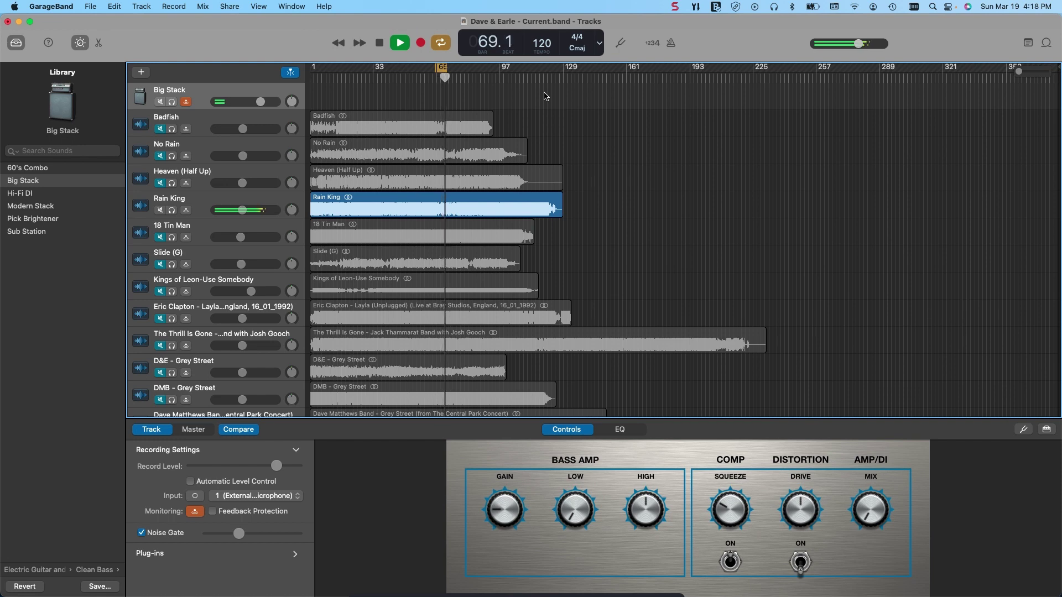
key("space")
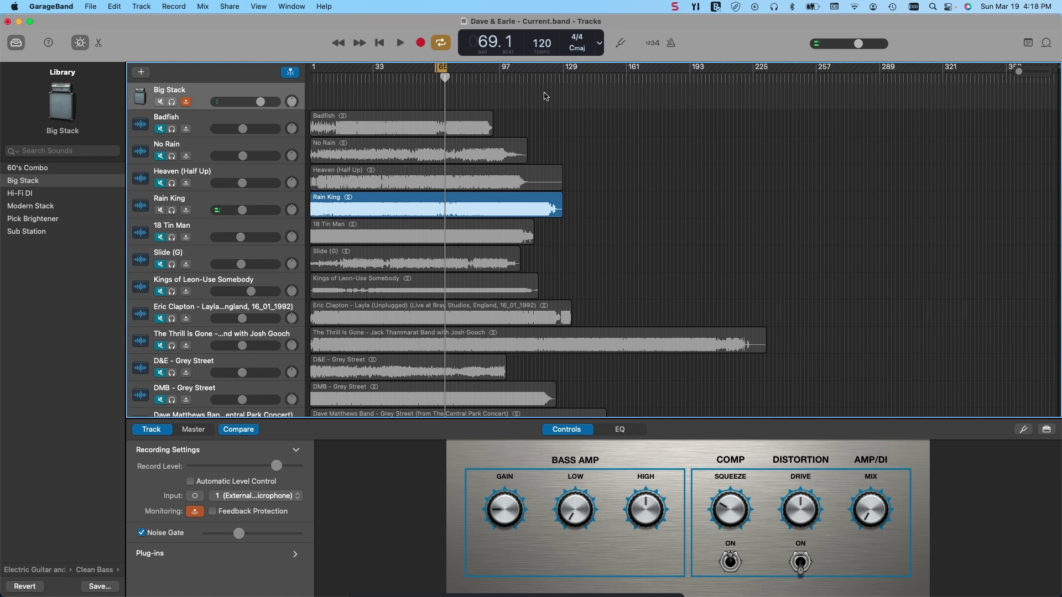
left_click(622, 44)
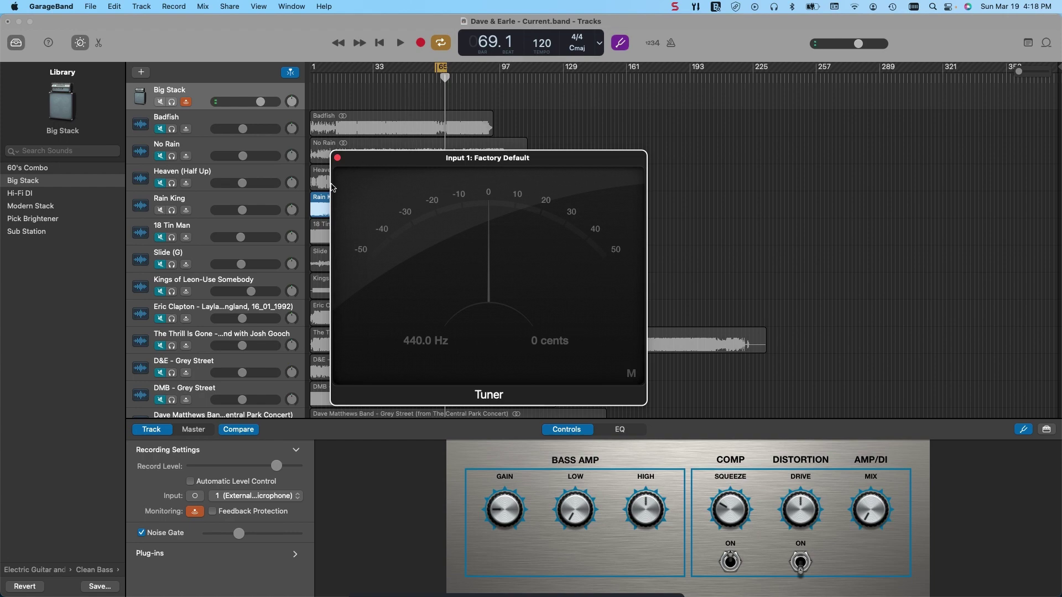
left_click(338, 159)
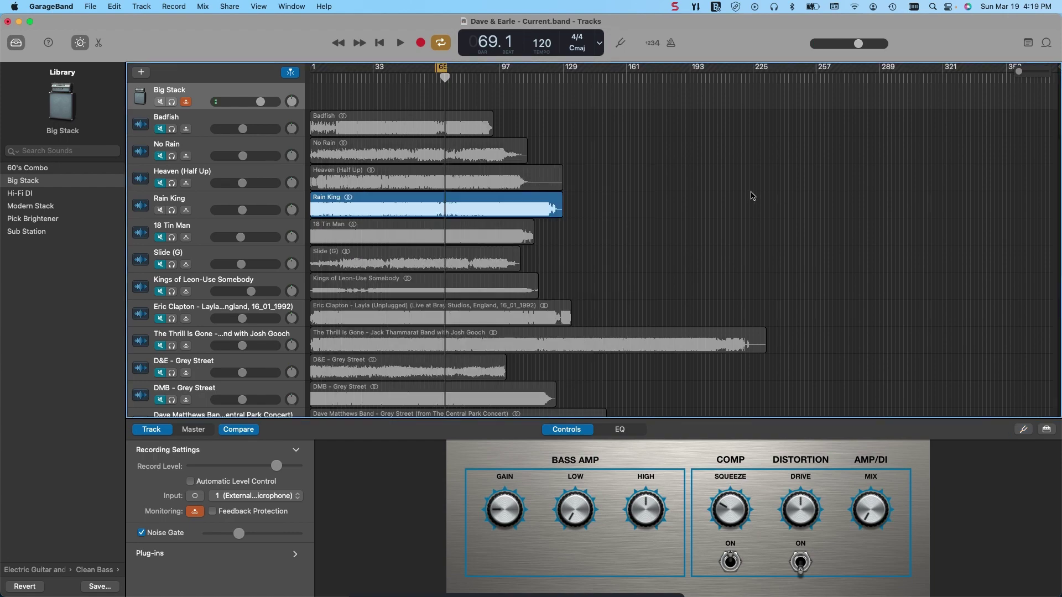